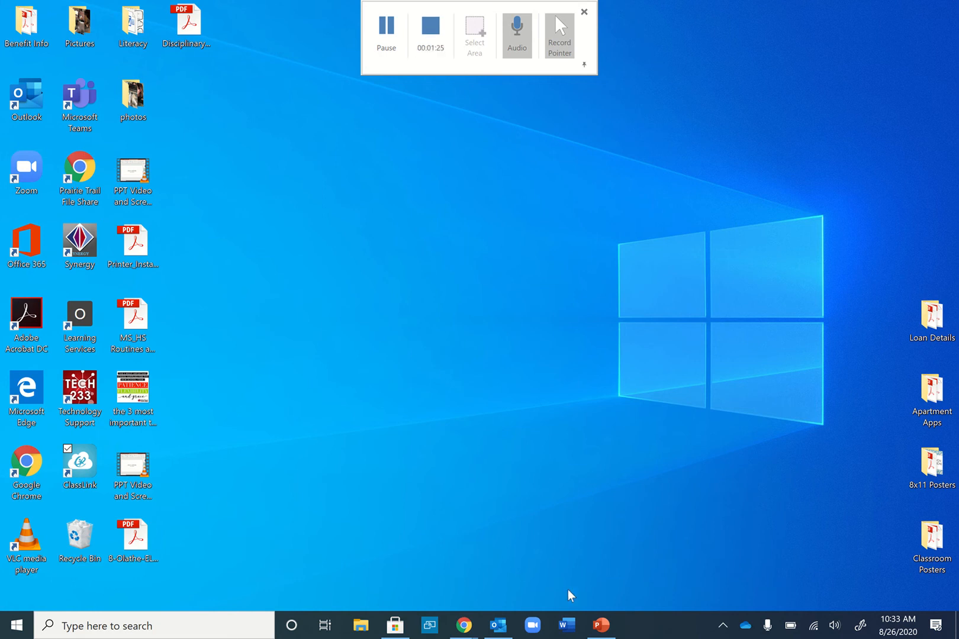
Step: Switch to PowerPoint and save the embedded video on slide 2 to the Desktop as Media1
{"action": "left_click", "coordinate": [601, 624]}
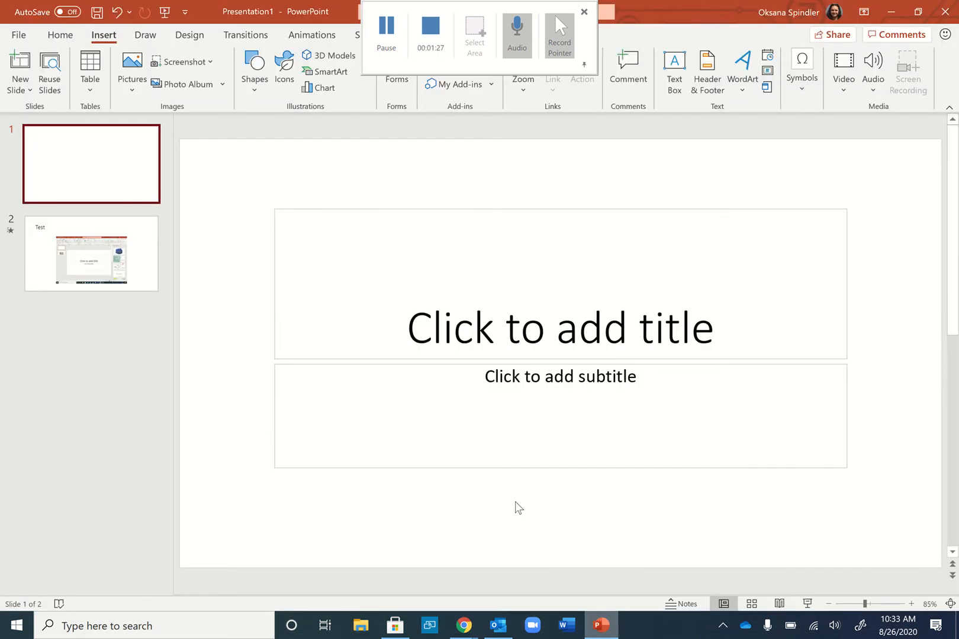
{"action": "left_click", "coordinate": [135, 268]}
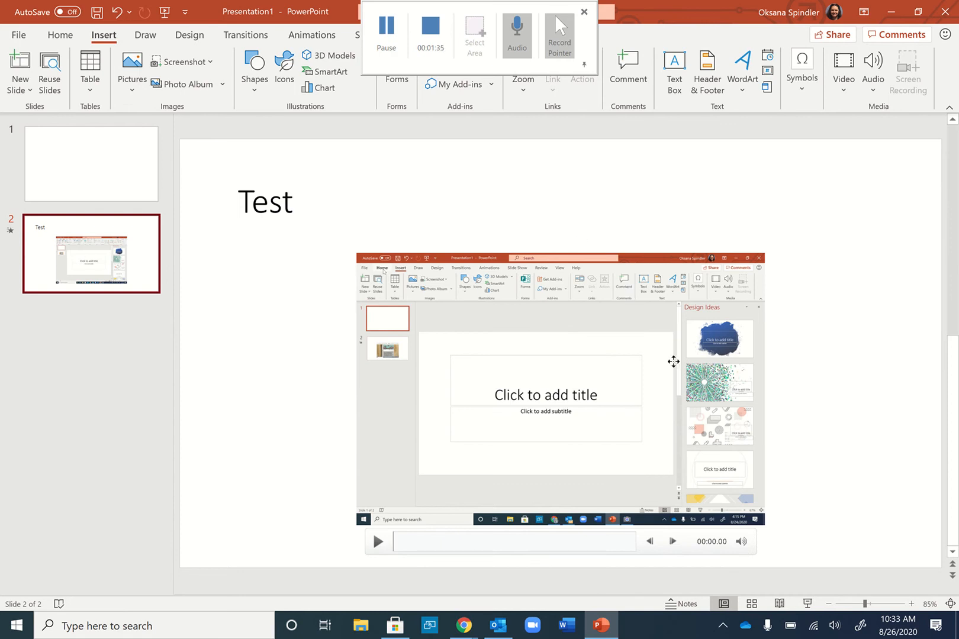
{"action": "right_click", "coordinate": [673, 361]}
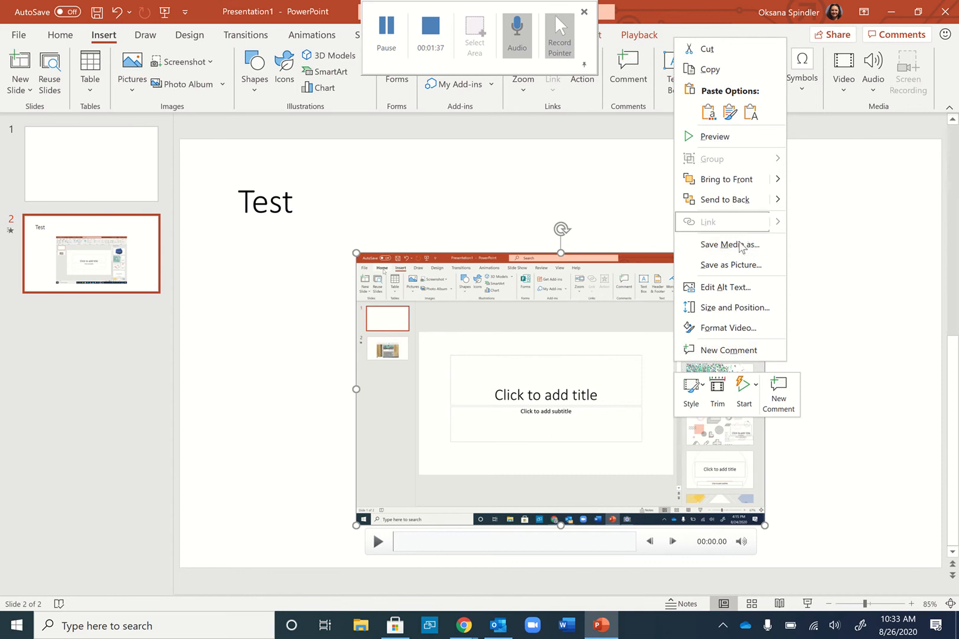
{"action": "left_click", "coordinate": [755, 253]}
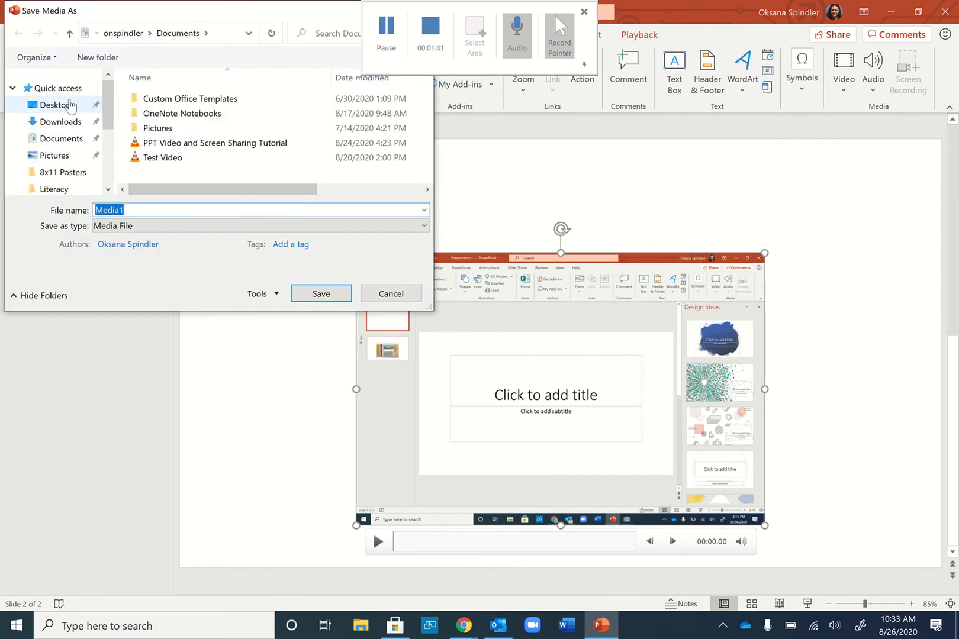
{"action": "left_click", "coordinate": [65, 107]}
{"action": "left_click", "coordinate": [319, 294]}
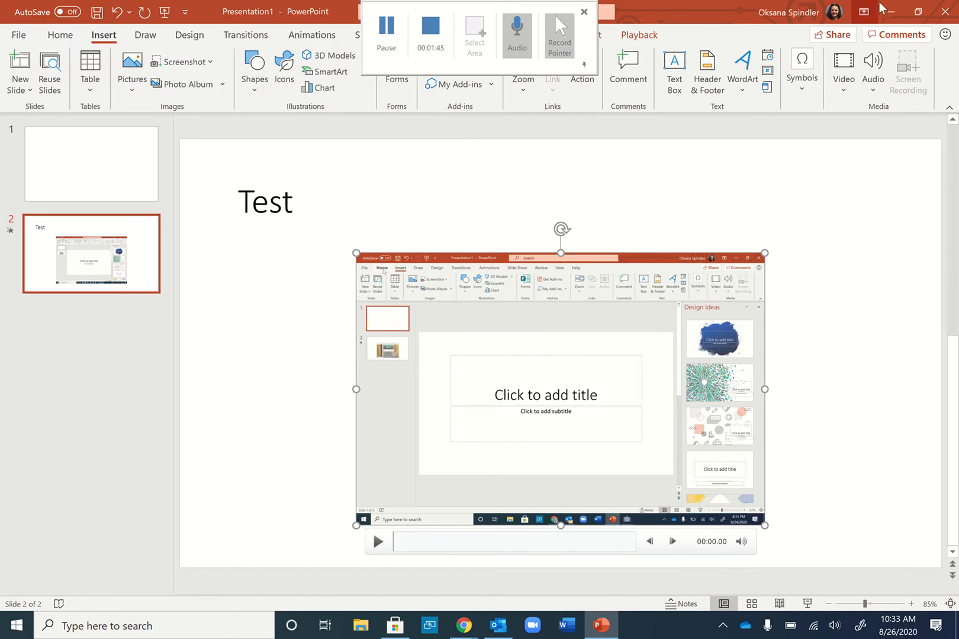
{"action": "left_click", "coordinate": [890, 12]}
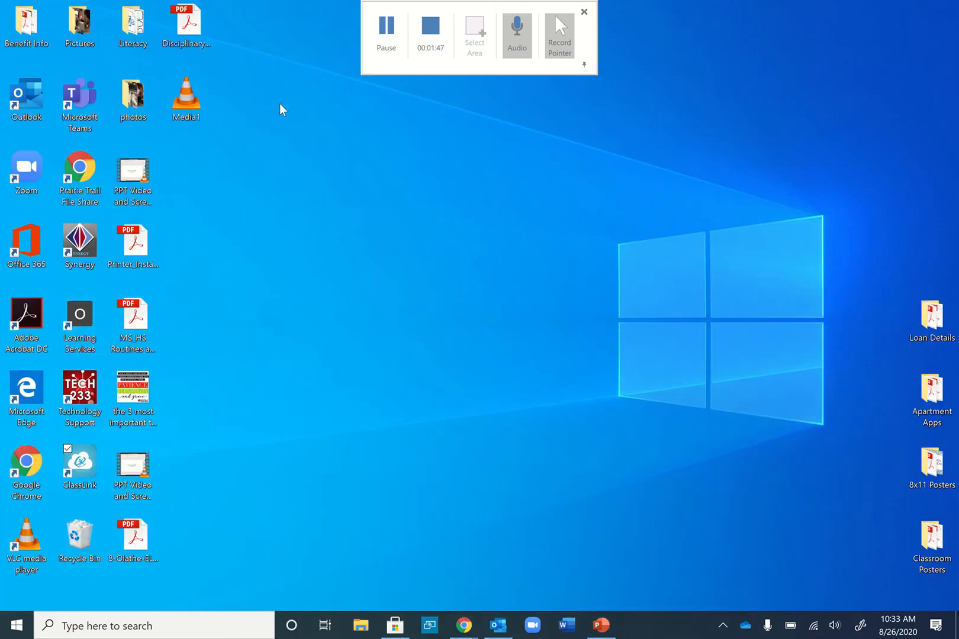
Step: Move the tutorial video copy to an open area of the desktop and preview it briefly in VLC media player
{"action": "left_click_drag", "start_coordinate": [152, 482], "coordinate": [653, 348]}
{"action": "double_click", "coordinate": [653, 348]}
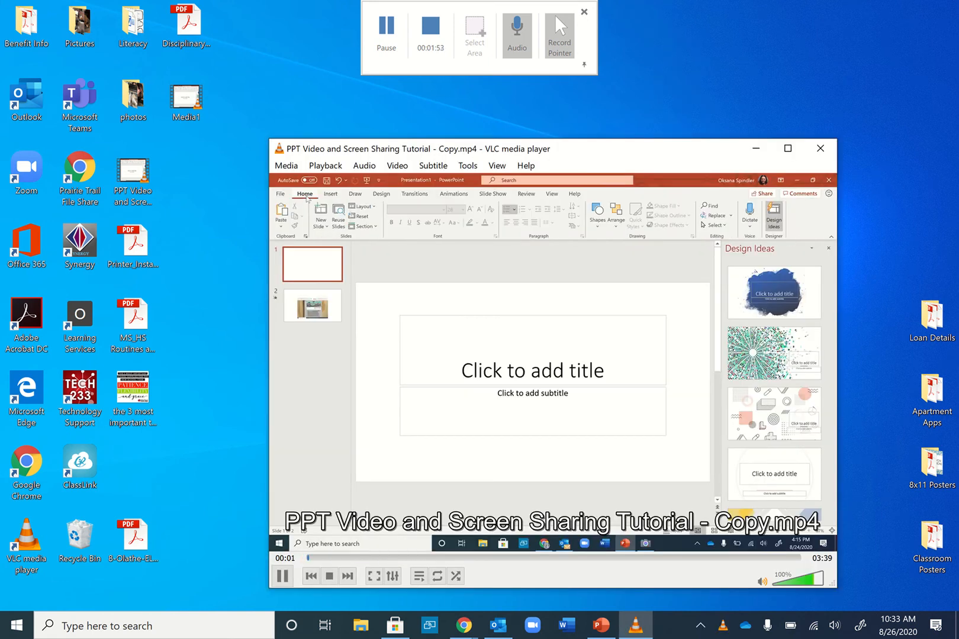
{"action": "left_click", "coordinate": [282, 576]}
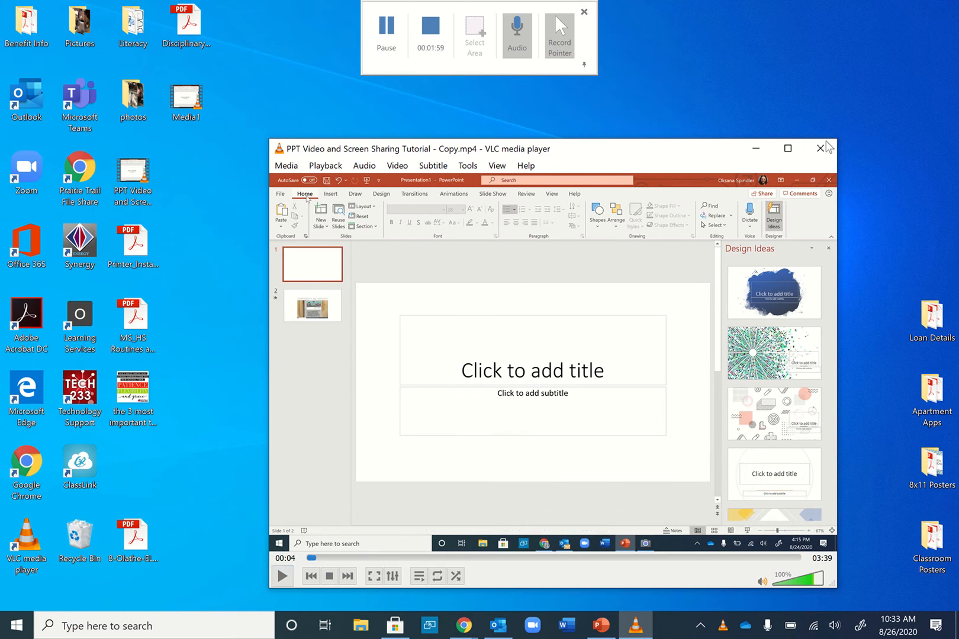
{"action": "left_click", "coordinate": [823, 150]}
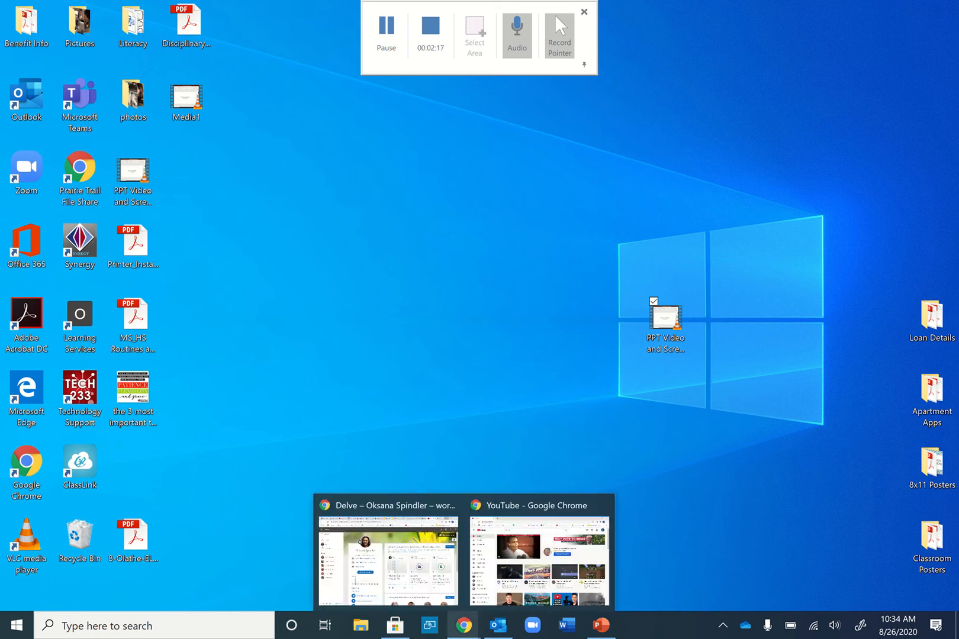
{"action": "left_click", "coordinate": [782, 567]}
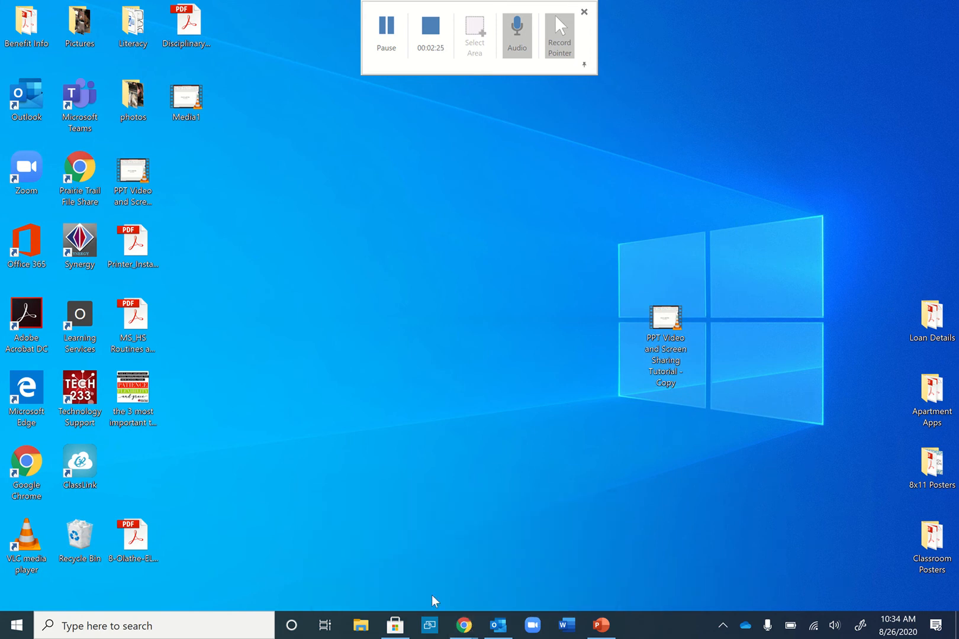
Step: Switch to the YouTube window in Chrome and open YouTube Studio for the signed-in account
{"action": "mouse_move", "coordinate": [463, 625]}
{"action": "left_click", "coordinate": [547, 553]}
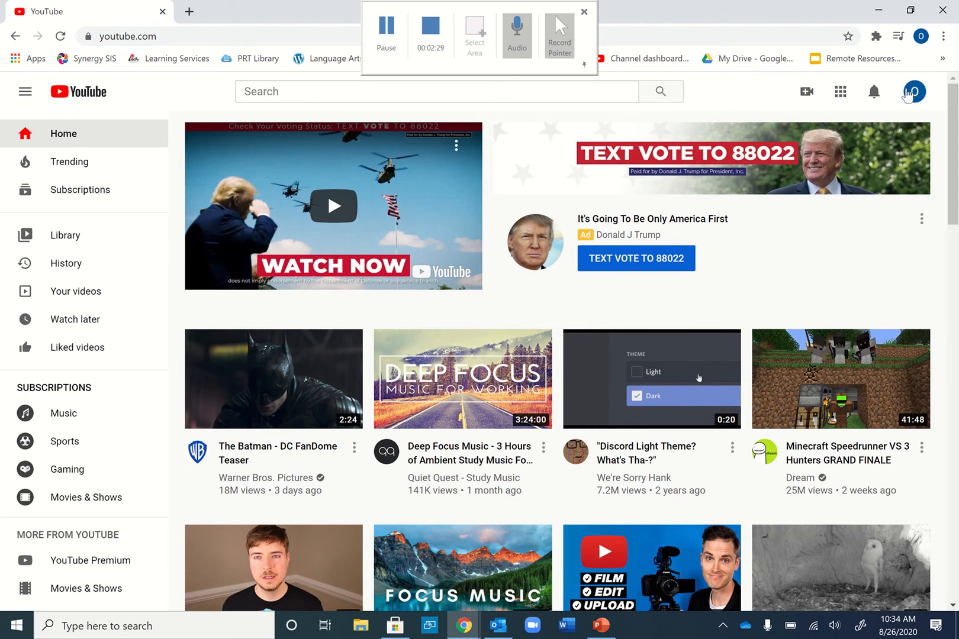
{"action": "left_click", "coordinate": [585, 65]}
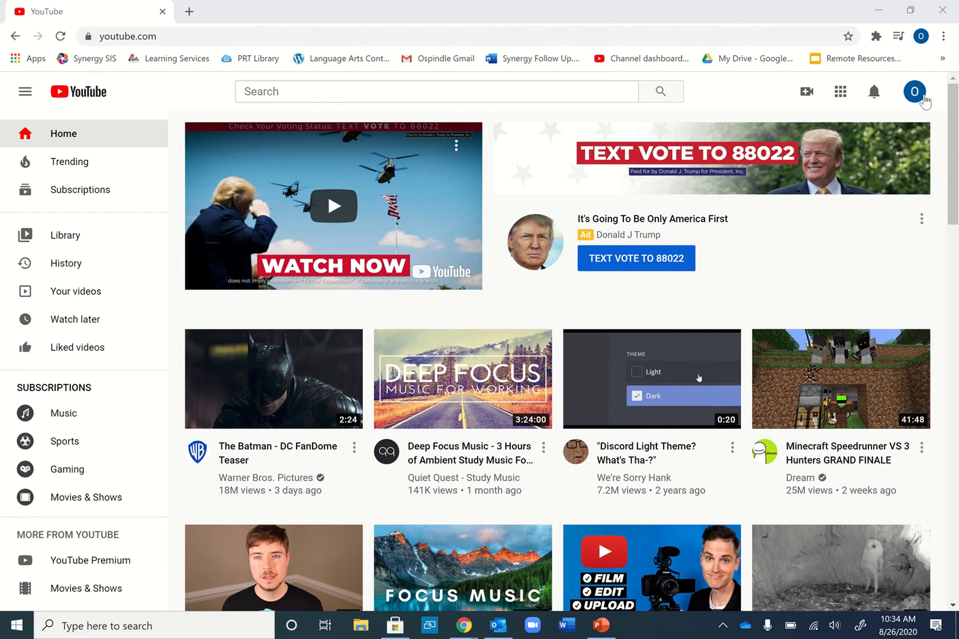
{"action": "left_click", "coordinate": [916, 96]}
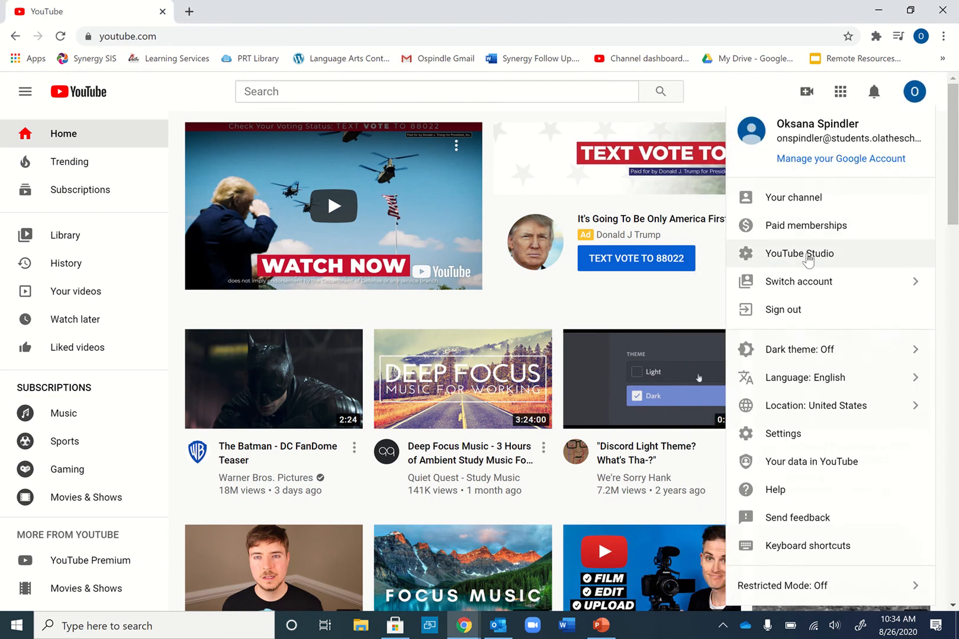
{"action": "left_click", "coordinate": [807, 258]}
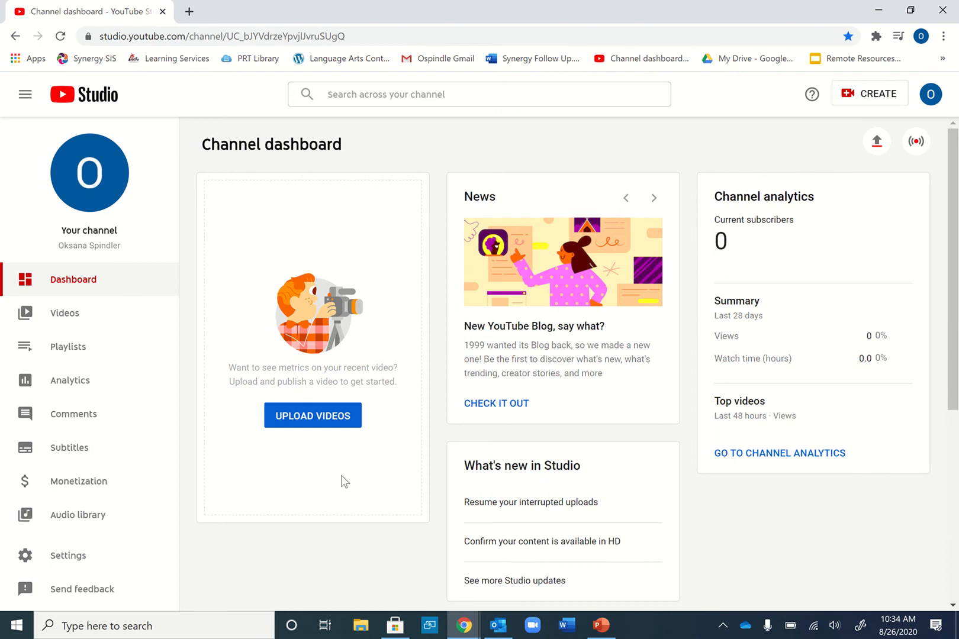
Step: Upload the Media1 video from the Desktop to the channel
{"action": "left_click", "coordinate": [312, 417]}
{"action": "left_click", "coordinate": [469, 426]}
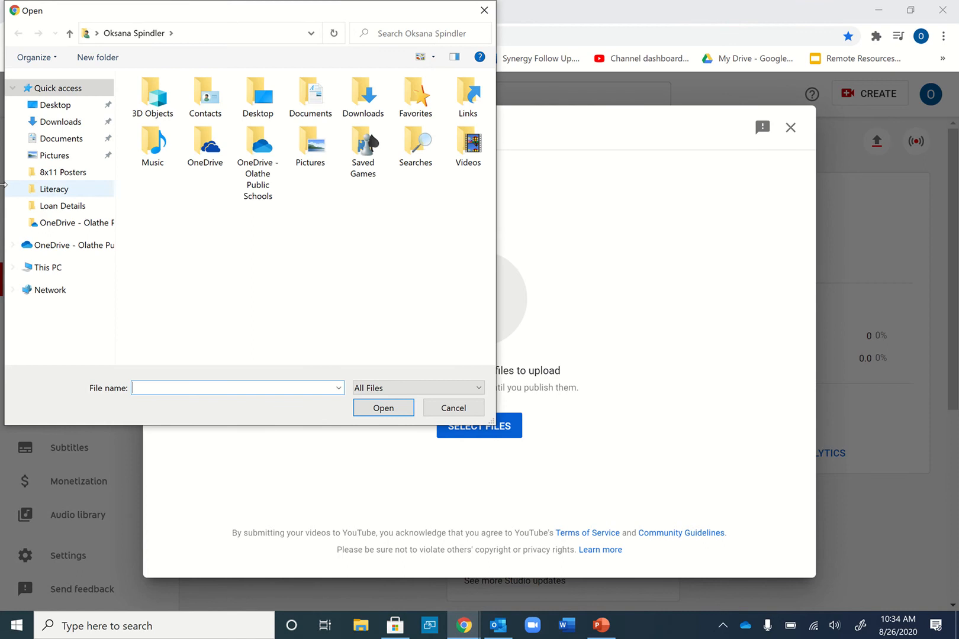
{"action": "left_click", "coordinate": [52, 111]}
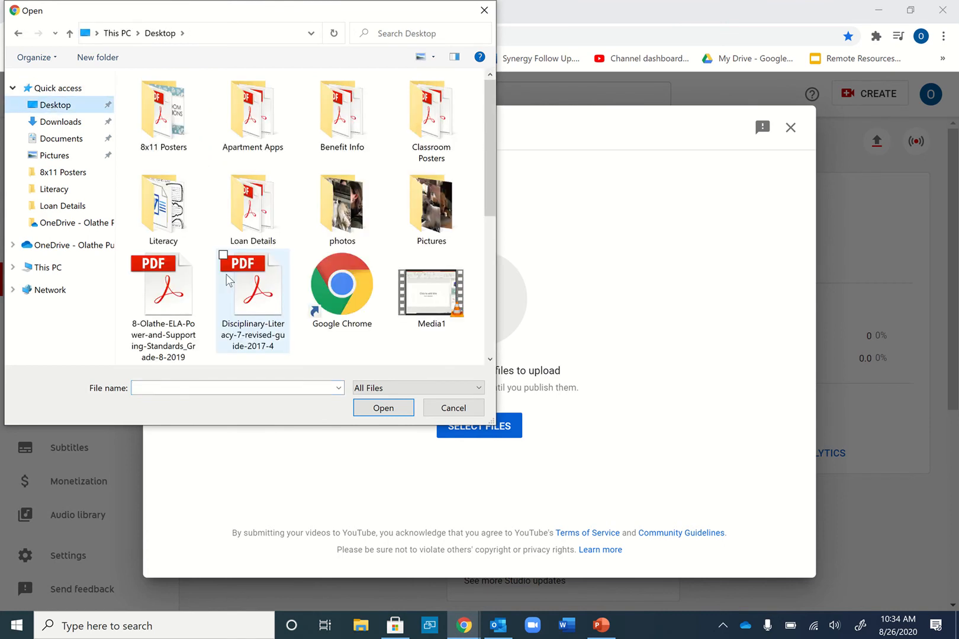
{"action": "left_click", "coordinate": [430, 290]}
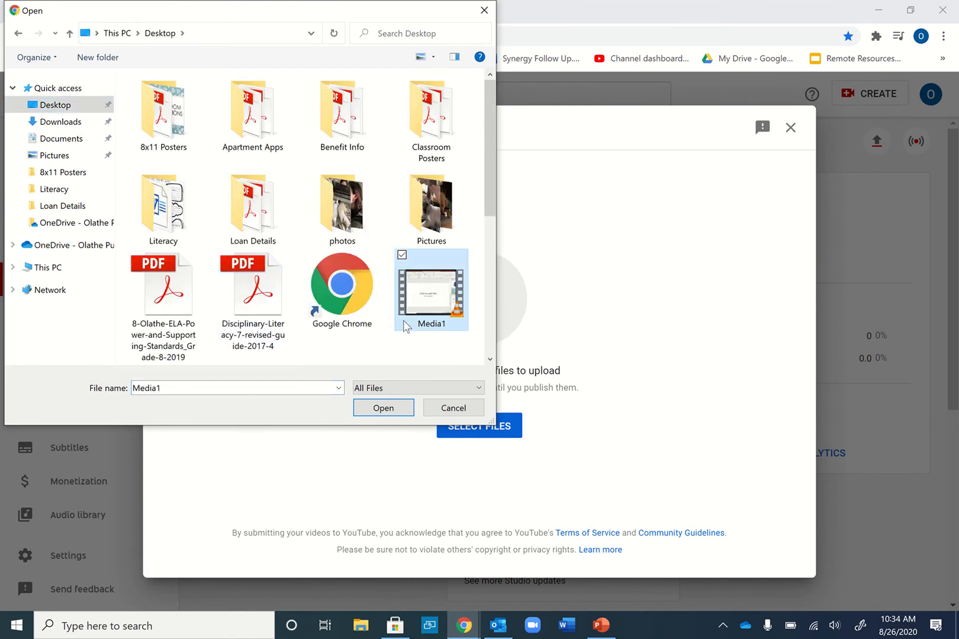
{"action": "left_click", "coordinate": [382, 408]}
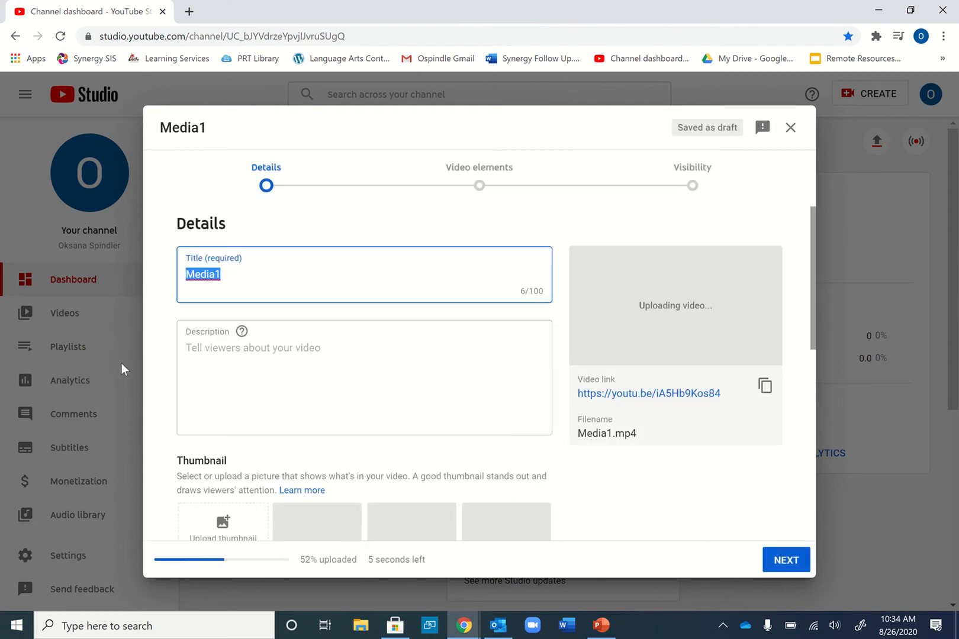
Step: Set the uploaded video's title to "Test Video"
{"action": "scroll", "coordinate": [561, 404], "scroll_direction": "down", "scroll_amount": 8}
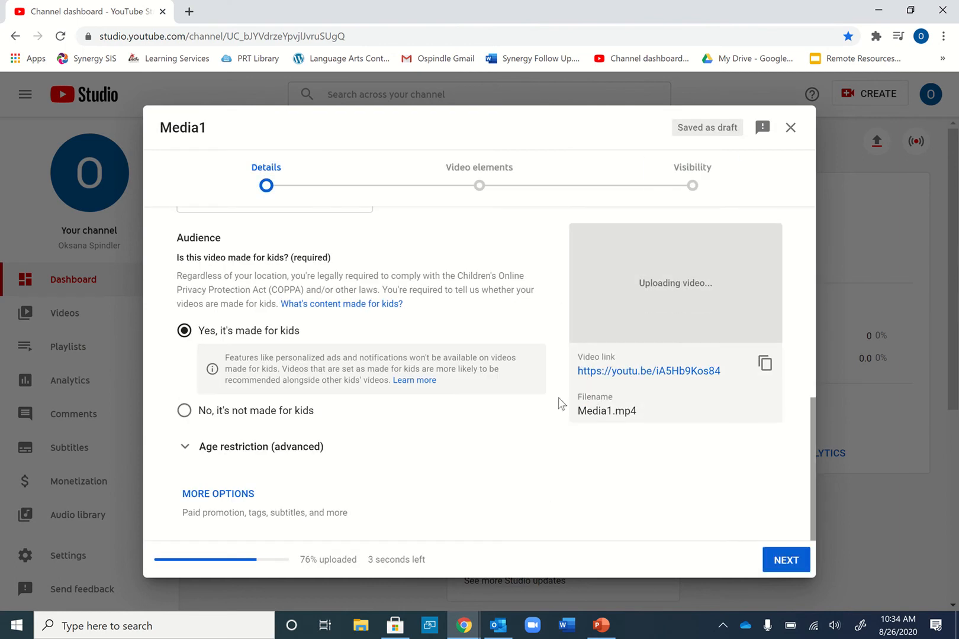
{"action": "scroll", "coordinate": [561, 404], "scroll_direction": "up", "scroll_amount": 8}
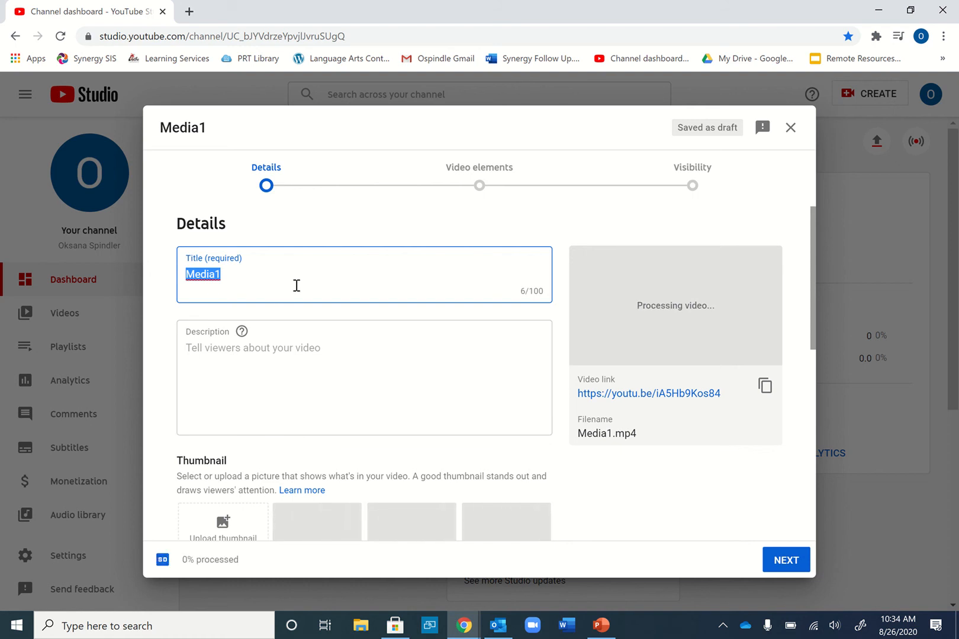
{"action": "type", "text": "Tests"}
{"action": "key", "text": "BackSpace"}
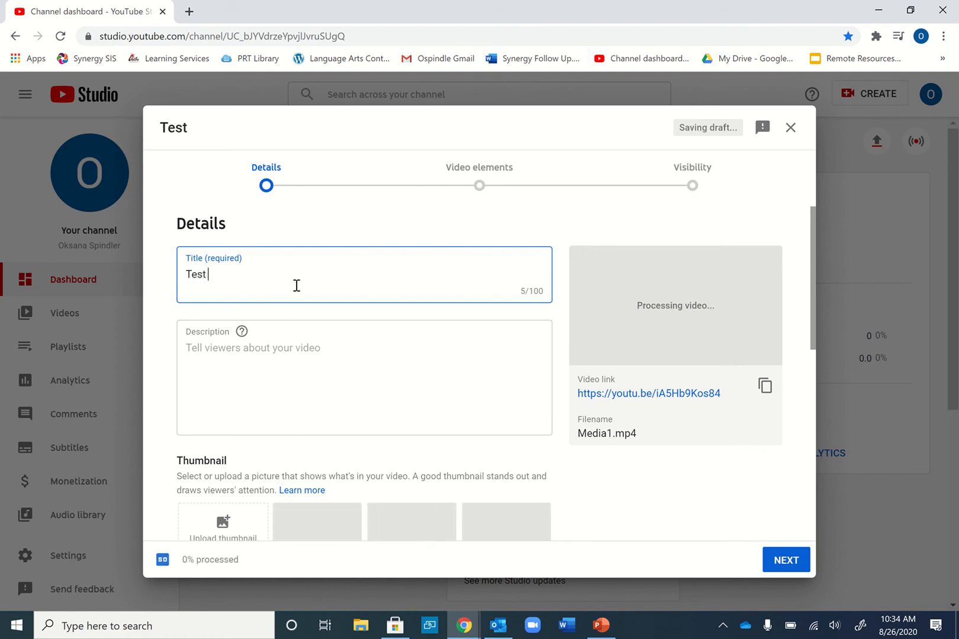
{"action": "type", "text": "Video"}
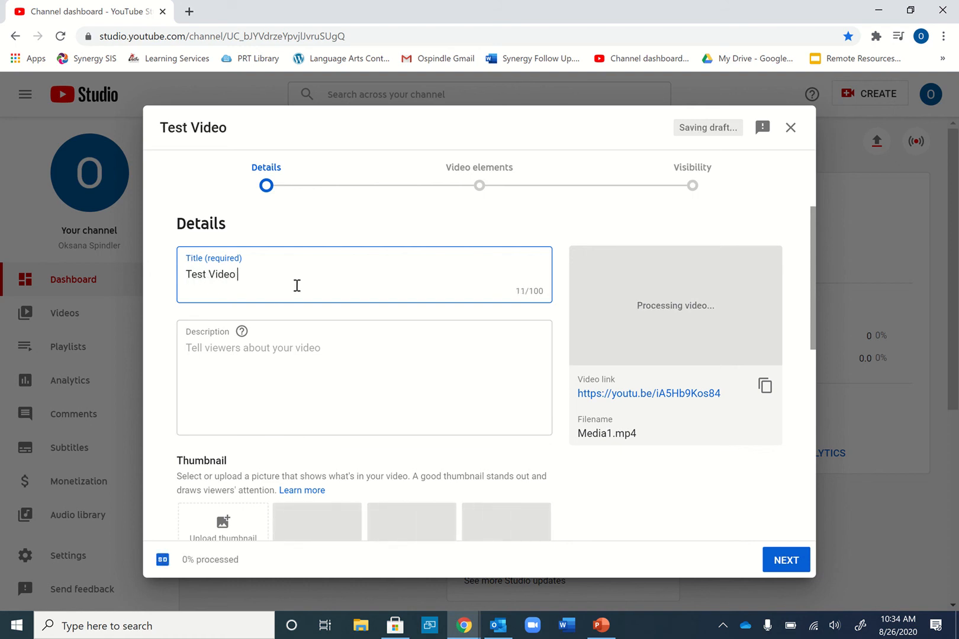
Step: Enter the video description "You can give a description about it."
{"action": "left_click", "coordinate": [273, 356]}
{"action": "type", "text": "You can give"}
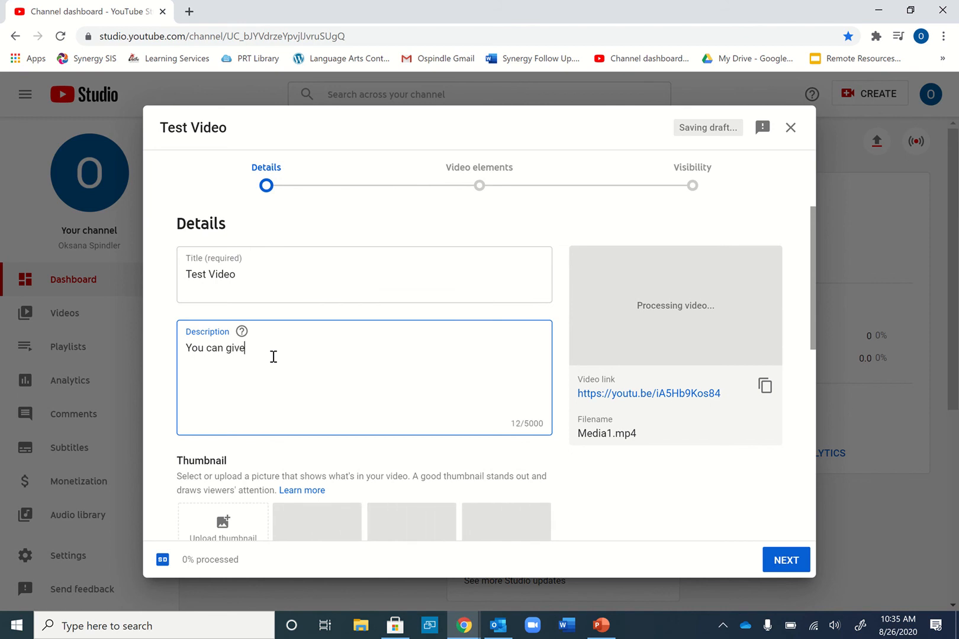
{"action": "type", "text": " a description about it."}
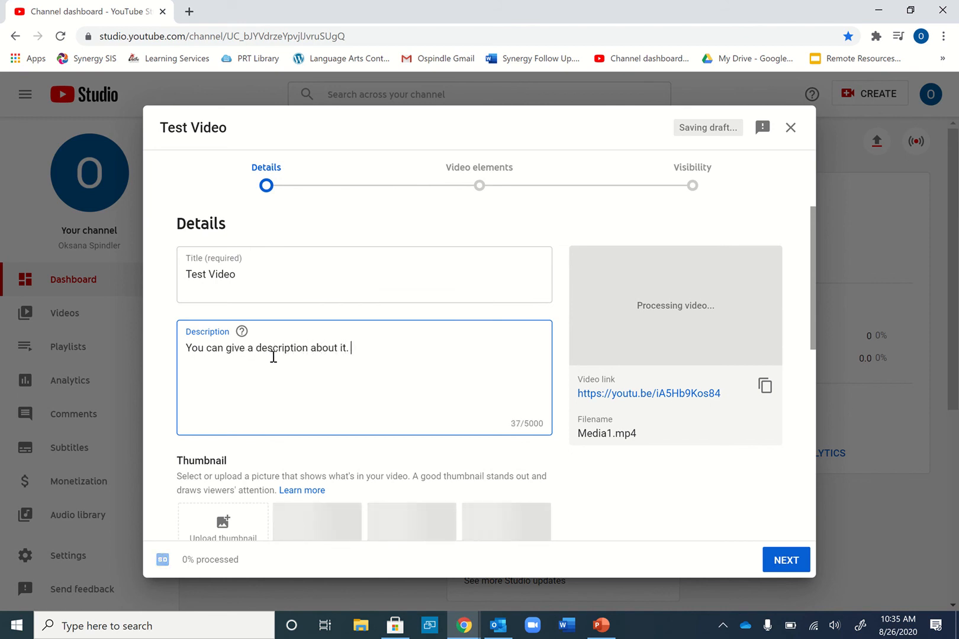
Step: Review the thumbnail, playlist and audience options in the video details, leaving the playlist selection empty
{"action": "scroll", "coordinate": [328, 436], "scroll_direction": "down", "scroll_amount": 2}
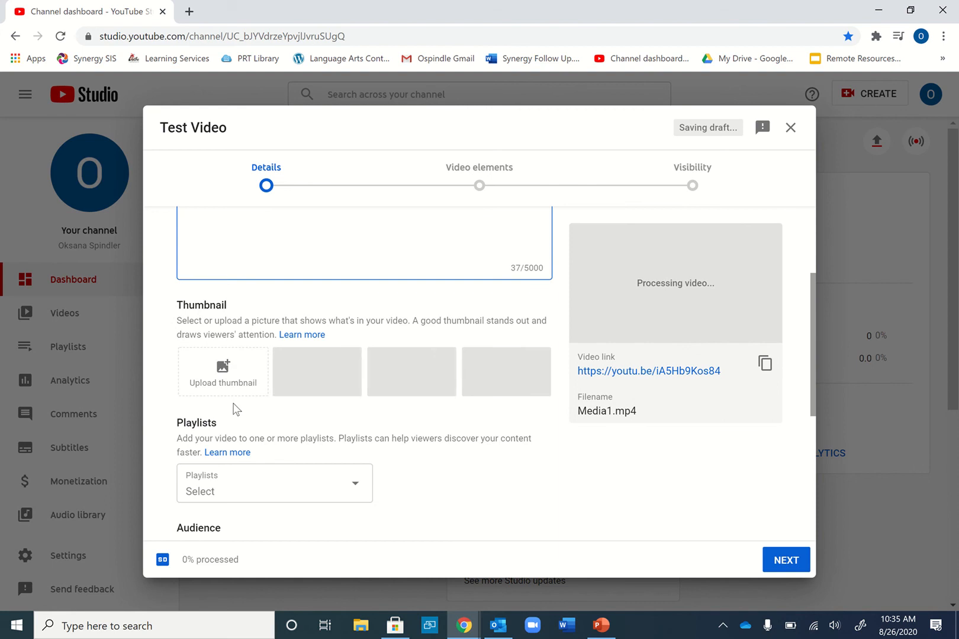
{"action": "scroll", "coordinate": [225, 381], "scroll_direction": "down", "scroll_amount": 2}
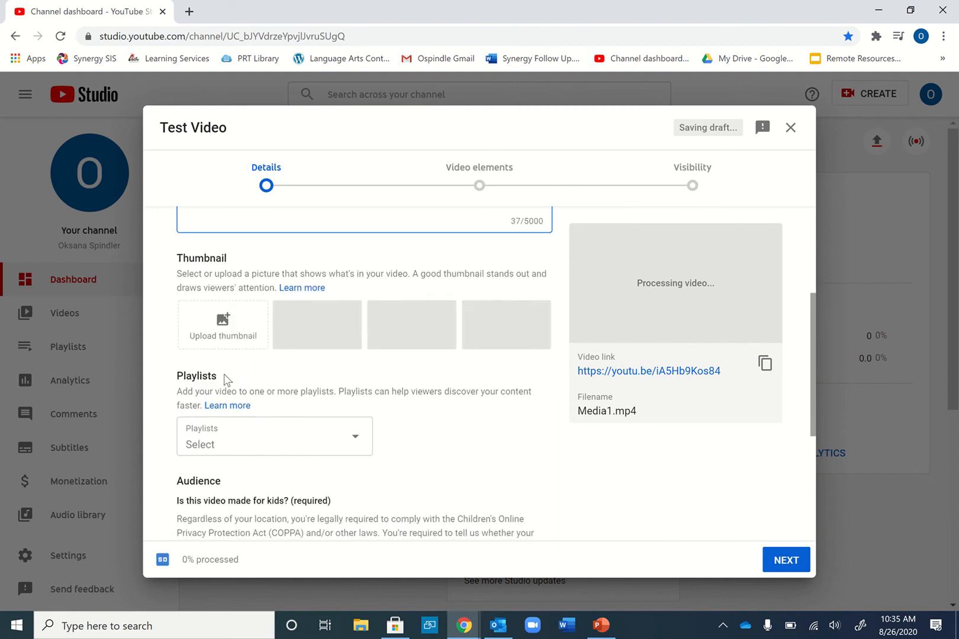
{"action": "scroll", "coordinate": [292, 368], "scroll_direction": "down", "scroll_amount": 1}
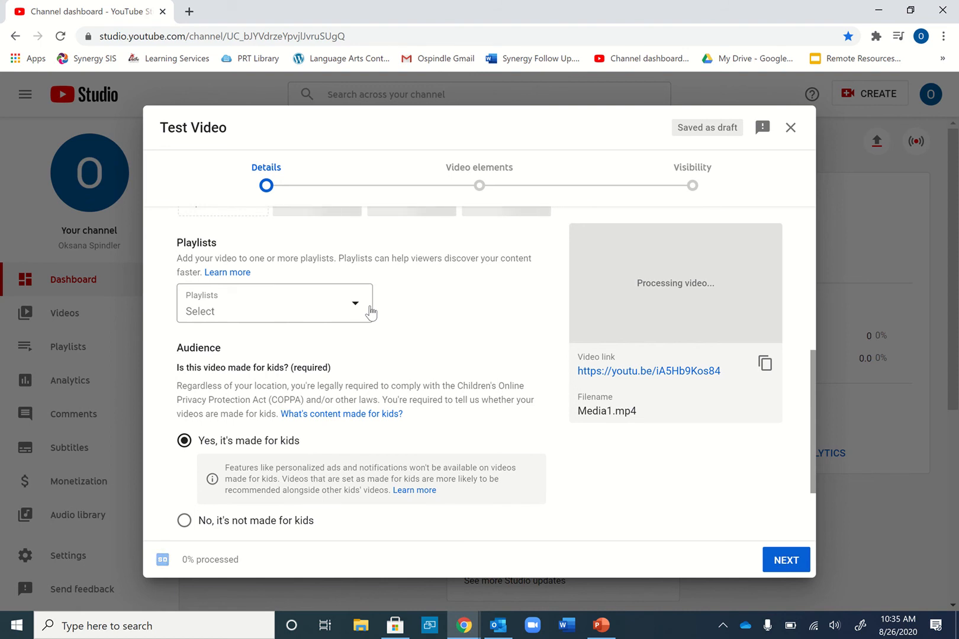
{"action": "left_click", "coordinate": [369, 311]}
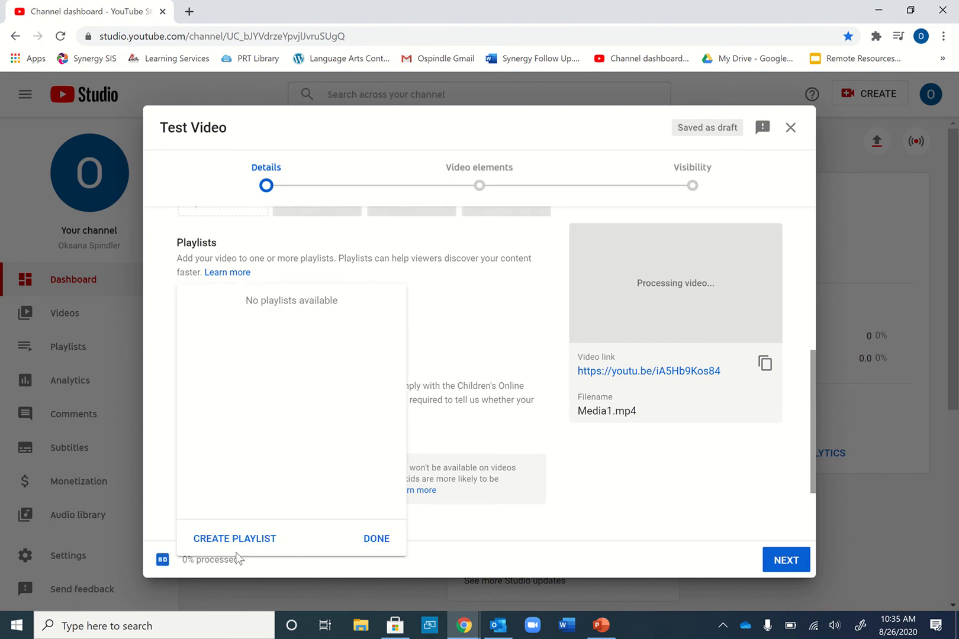
{"action": "left_click", "coordinate": [377, 539]}
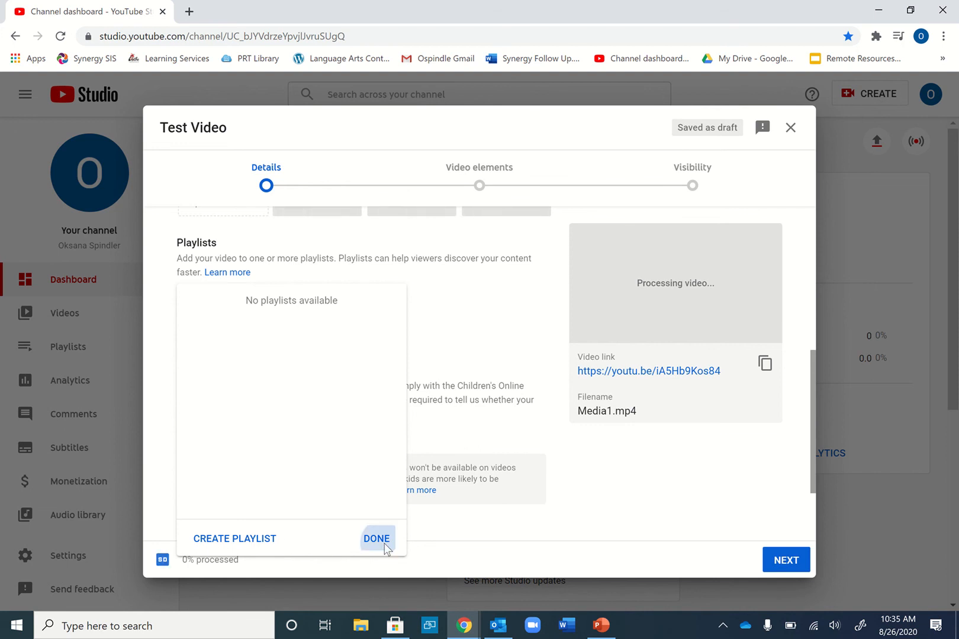
{"action": "scroll", "coordinate": [455, 370], "scroll_direction": "down", "scroll_amount": 2}
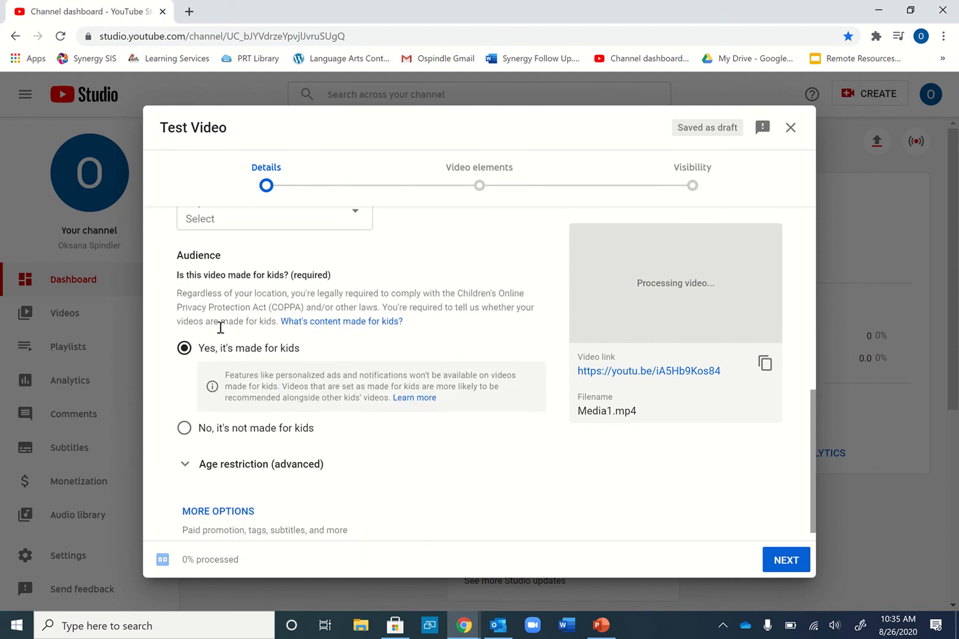
{"action": "scroll", "coordinate": [223, 407], "scroll_direction": "down", "scroll_amount": 1}
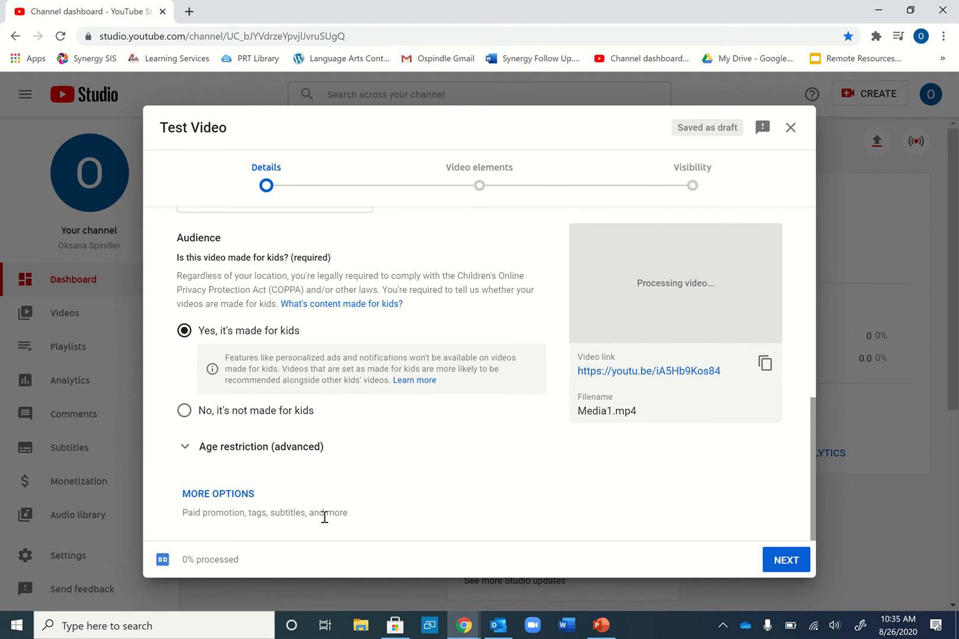
Step: Examine the additional video options, from paid promotion, tags and caption certification choices to licence, category and comments, leaving them as they are
{"action": "left_click", "coordinate": [236, 496]}
{"action": "scroll", "coordinate": [236, 493], "scroll_direction": "down", "scroll_amount": 3}
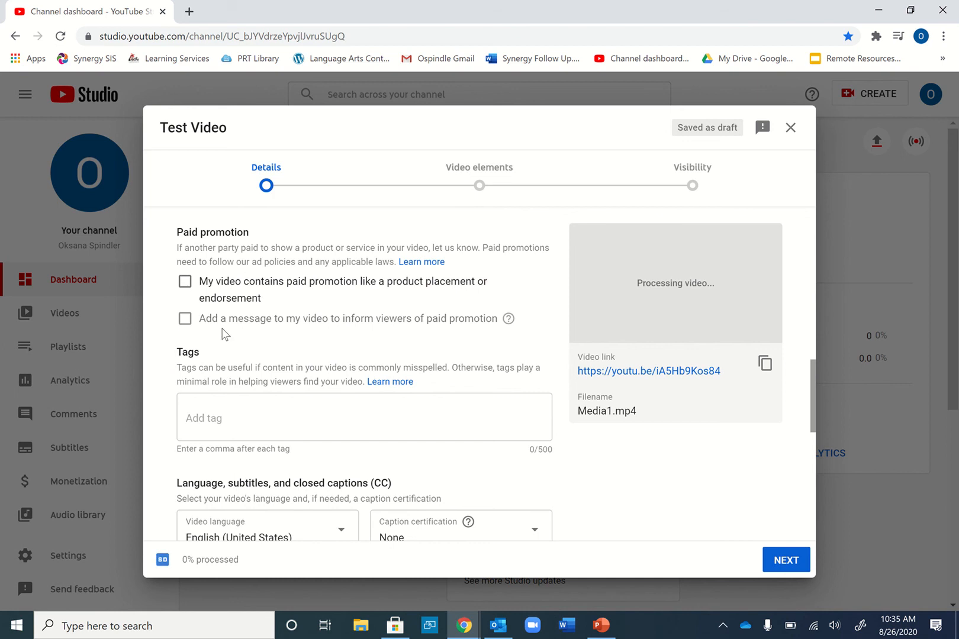
{"action": "scroll", "coordinate": [223, 333], "scroll_direction": "down", "scroll_amount": 1}
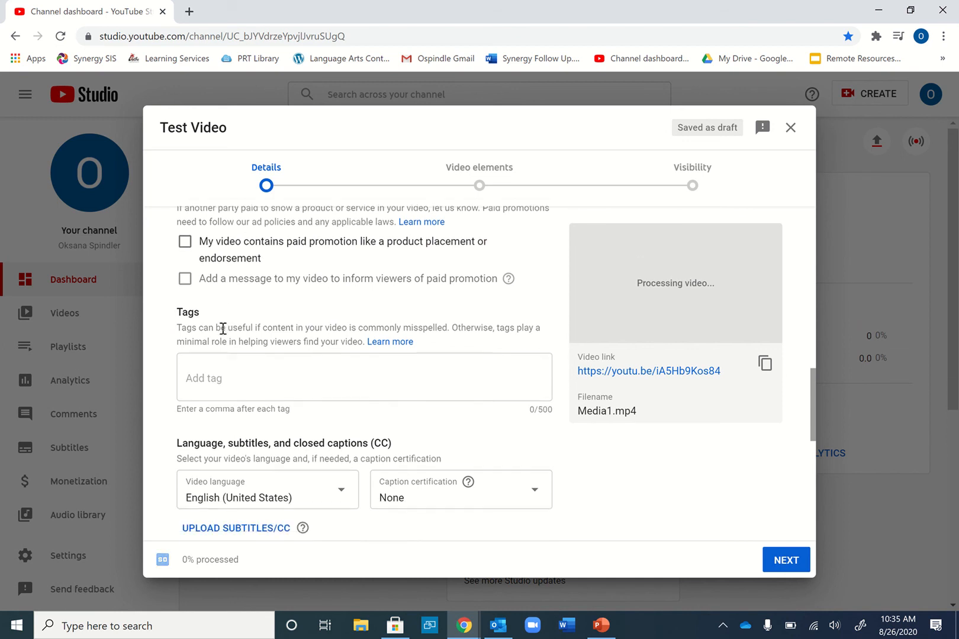
{"action": "scroll", "coordinate": [307, 419], "scroll_direction": "down", "scroll_amount": 2}
{"action": "scroll", "coordinate": [306, 419], "scroll_direction": "down", "scroll_amount": 1}
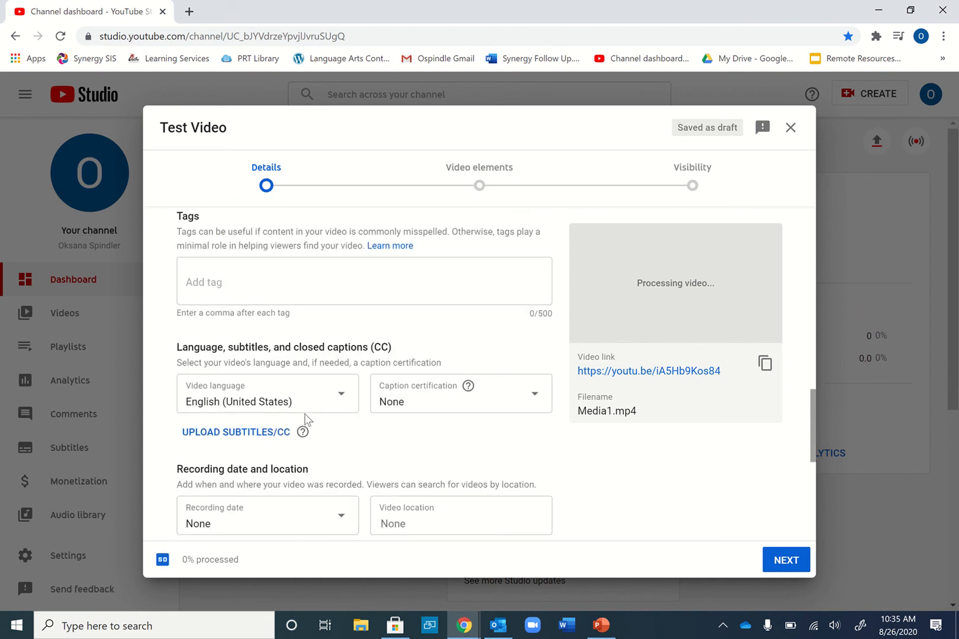
{"action": "scroll", "coordinate": [307, 419], "scroll_direction": "down", "scroll_amount": 2}
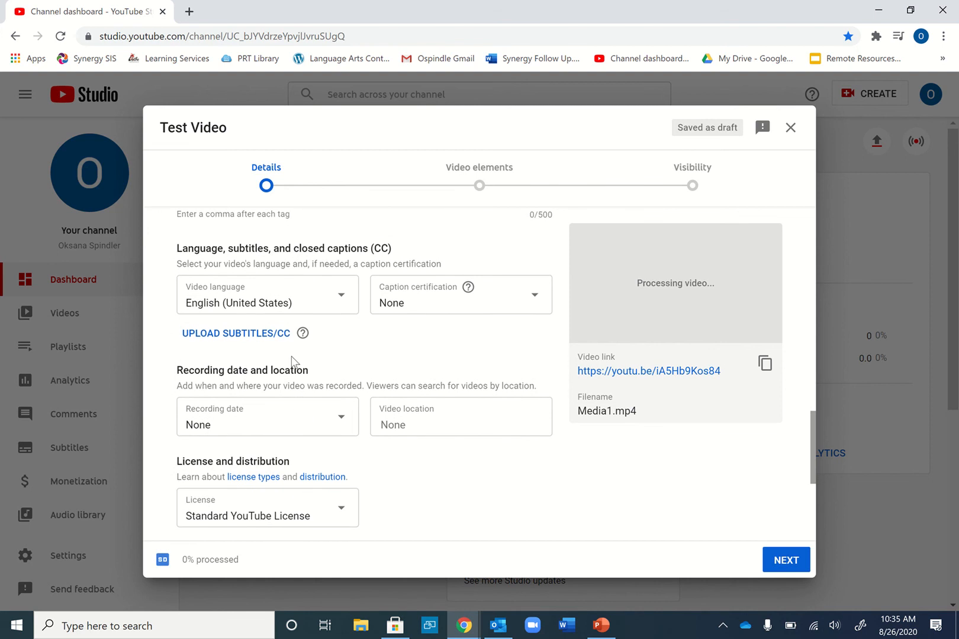
{"action": "left_click", "coordinate": [531, 311]}
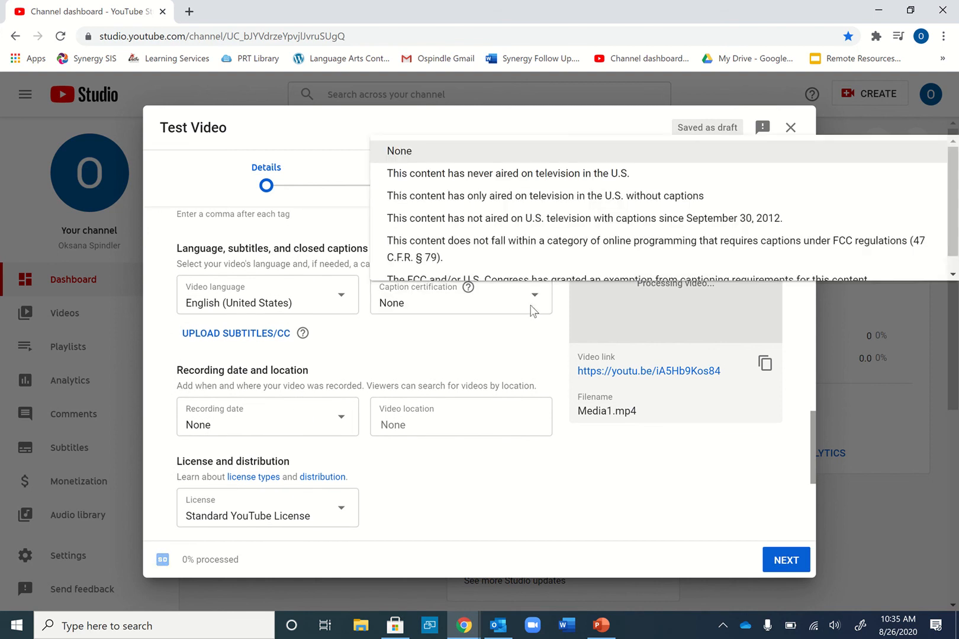
{"action": "scroll", "coordinate": [456, 274], "scroll_direction": "down", "scroll_amount": 1}
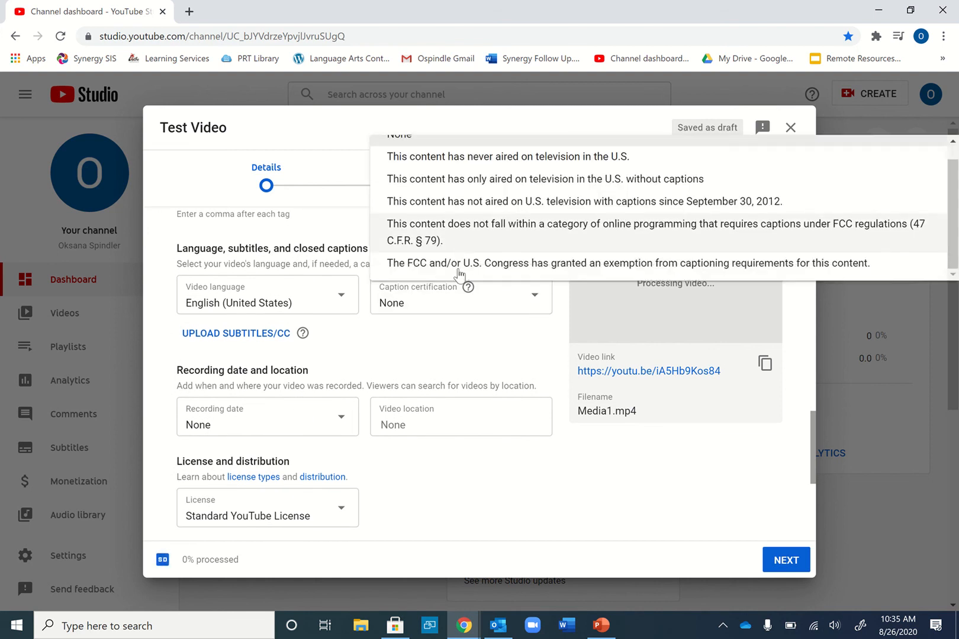
{"action": "left_click", "coordinate": [445, 368]}
{"action": "scroll", "coordinate": [428, 404], "scroll_direction": "down", "scroll_amount": 4}
{"action": "scroll", "coordinate": [427, 405], "scroll_direction": "down", "scroll_amount": 1}
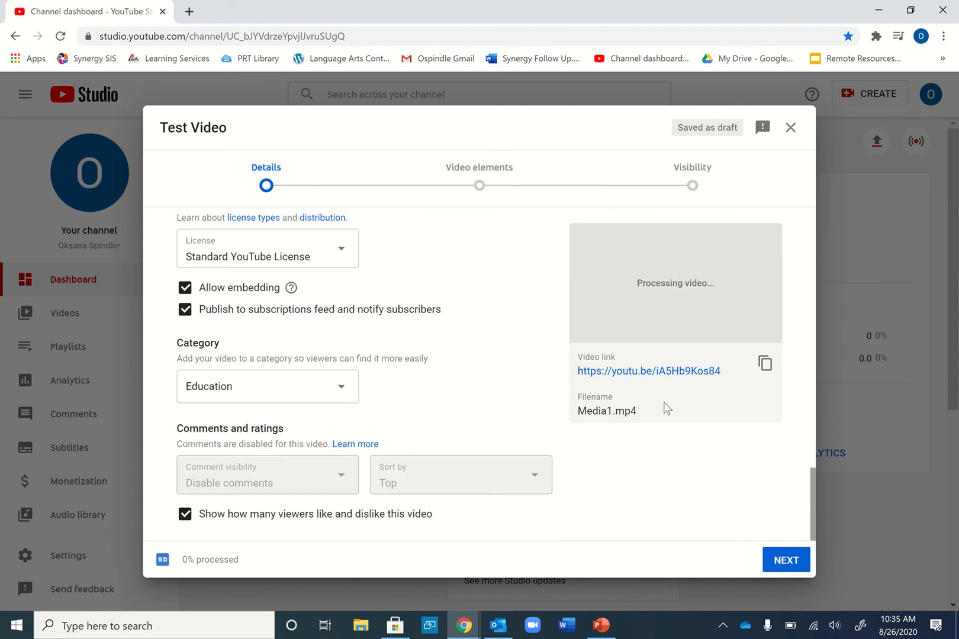
Step: Save the video with Unlisted visibility, without adding an end screen or cards, and dismiss the share-link dialog
{"action": "left_click", "coordinate": [790, 563]}
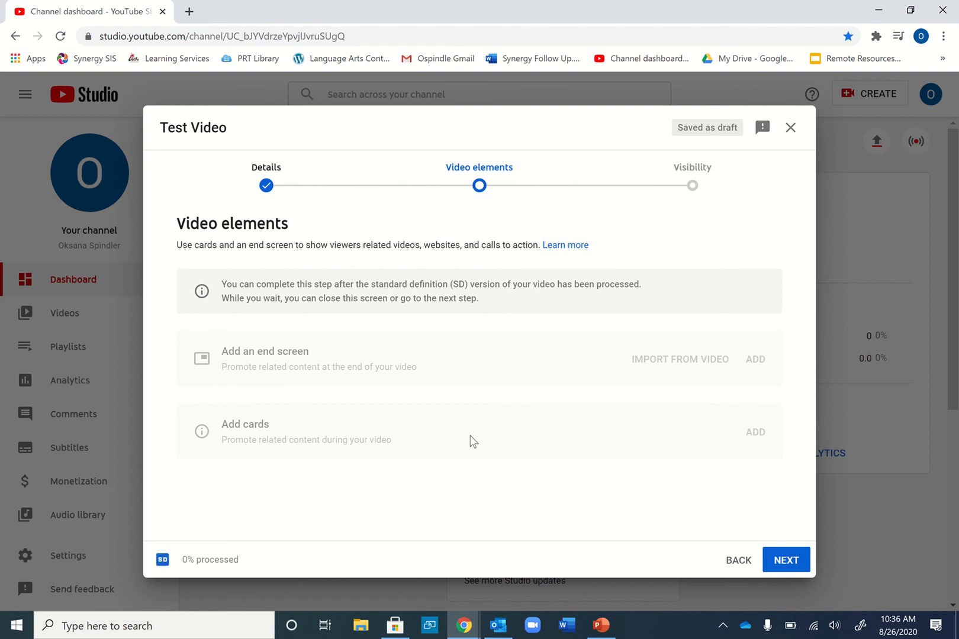
{"action": "left_click", "coordinate": [796, 569]}
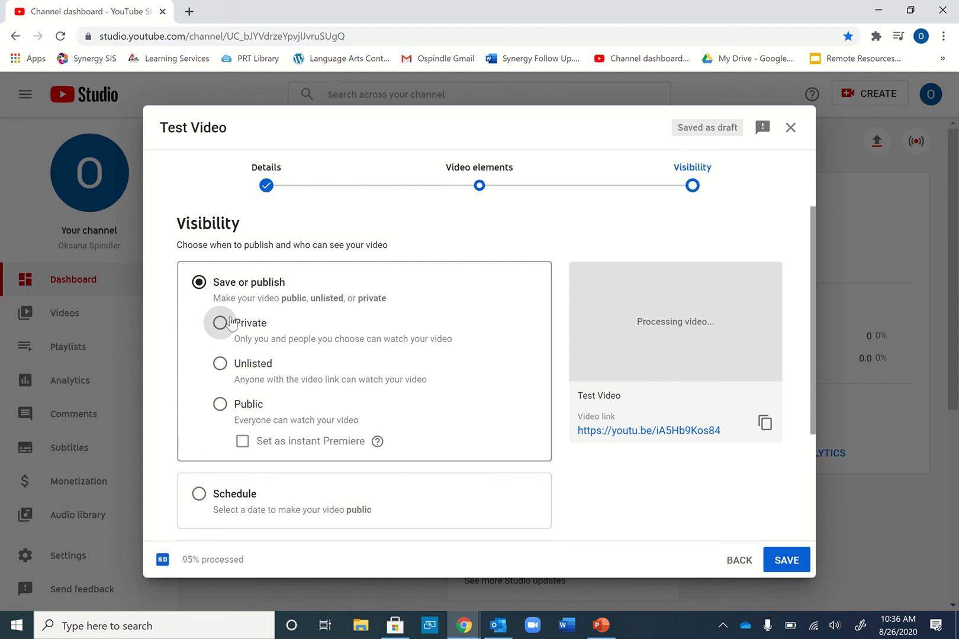
{"action": "left_click", "coordinate": [220, 363]}
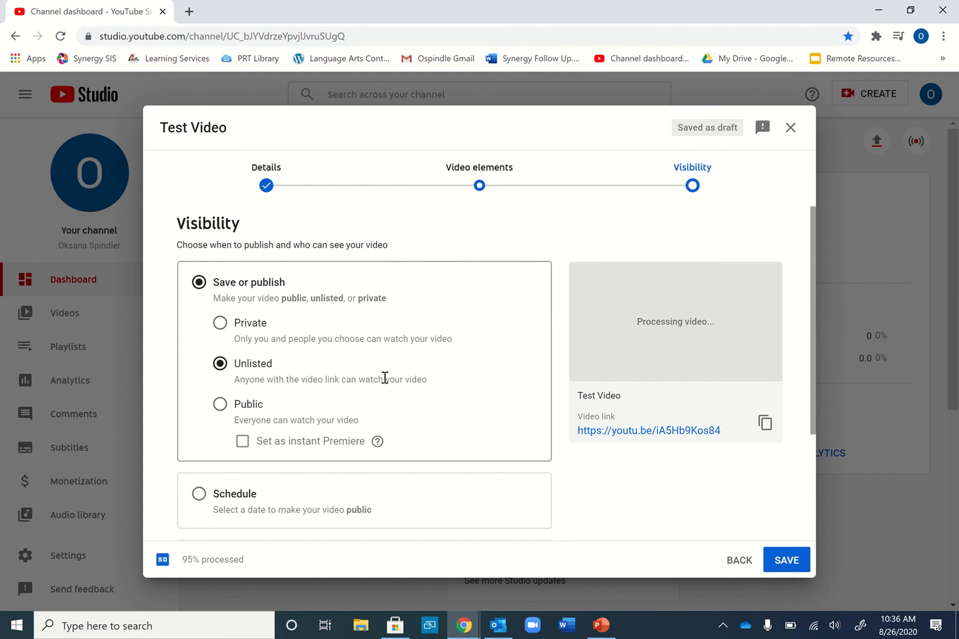
{"action": "left_click", "coordinate": [230, 410]}
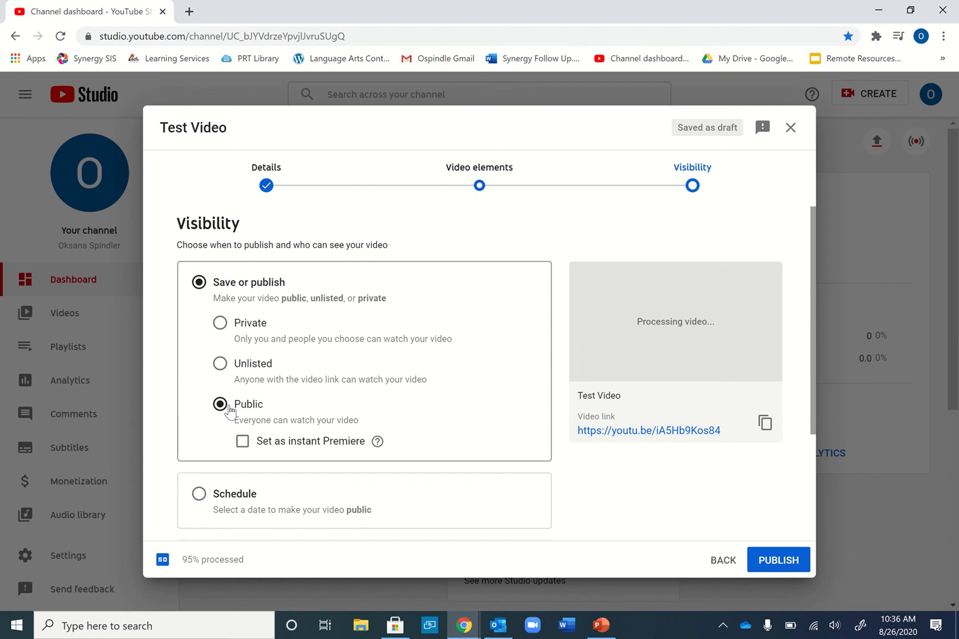
{"action": "left_click", "coordinate": [222, 366]}
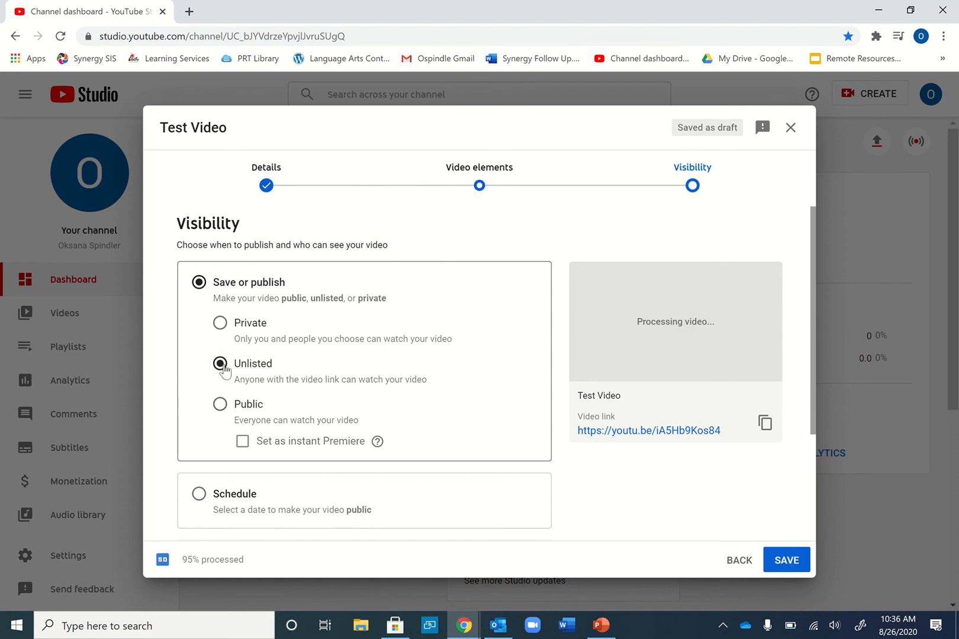
{"action": "scroll", "coordinate": [225, 369], "scroll_direction": "down", "scroll_amount": 2}
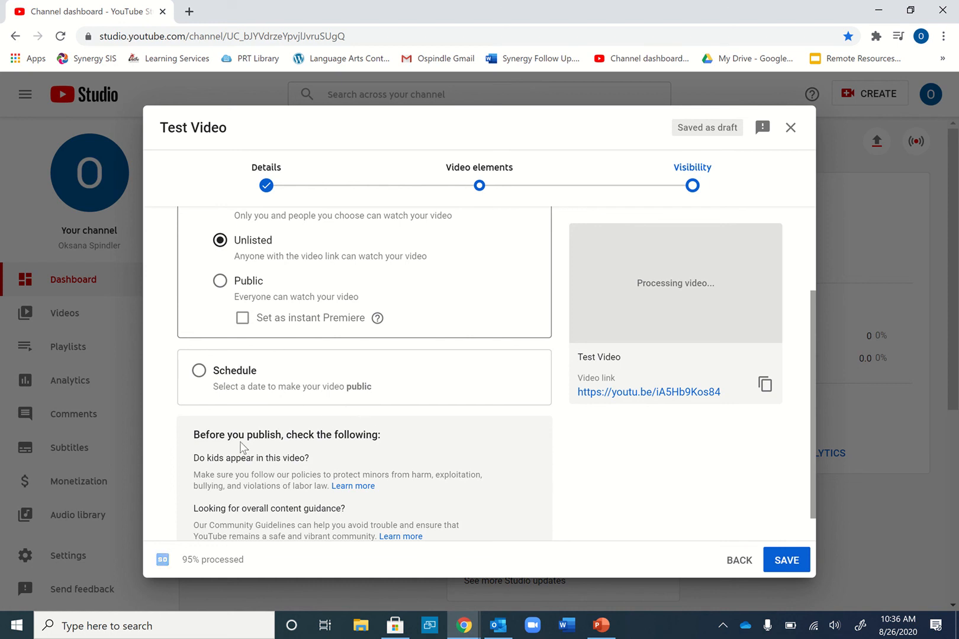
{"action": "scroll", "coordinate": [241, 447], "scroll_direction": "down", "scroll_amount": 1}
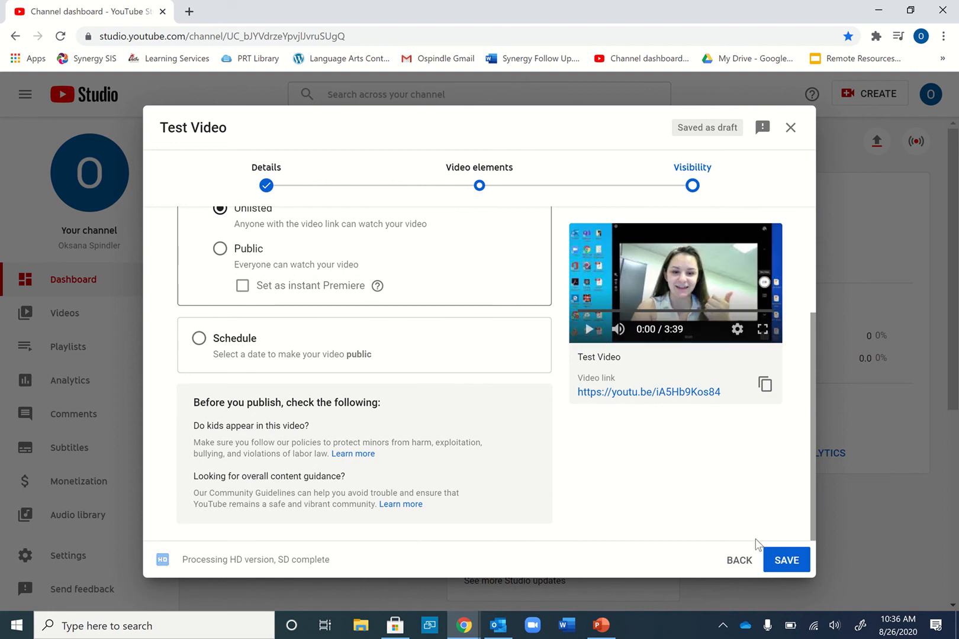
{"action": "left_click", "coordinate": [792, 571]}
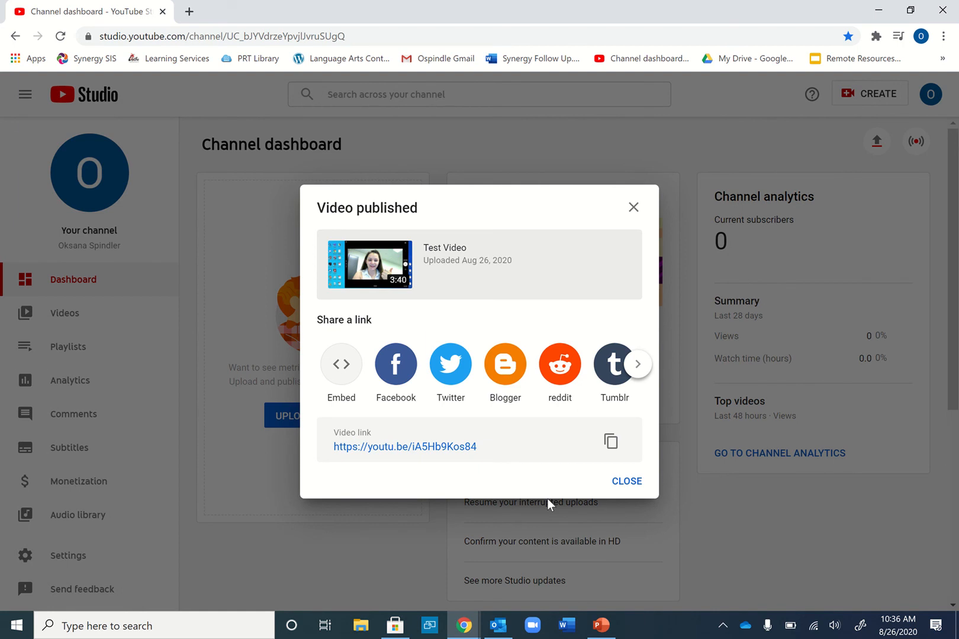
{"action": "left_click", "coordinate": [634, 483]}
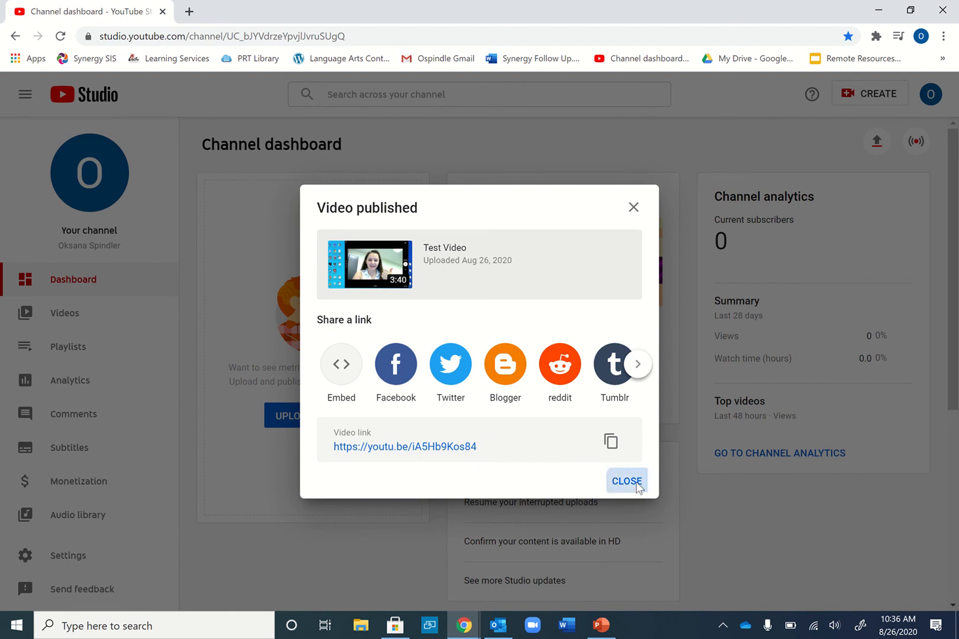
Step: Open the channel's list of uploaded videos and examine the actions available for Test Video without choosing any
{"action": "left_click", "coordinate": [47, 313]}
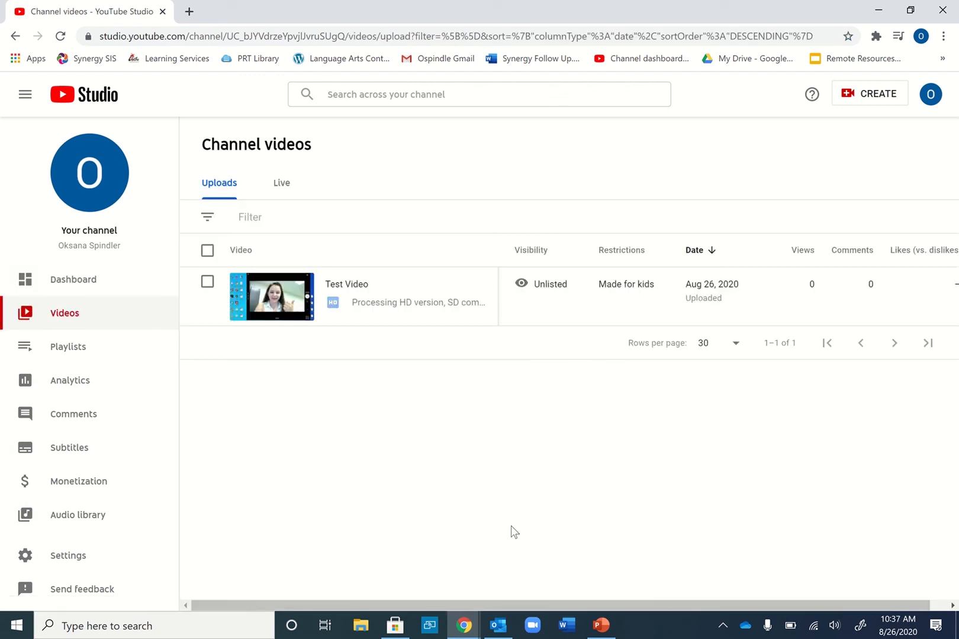
{"action": "mouse_move", "coordinate": [419, 308]}
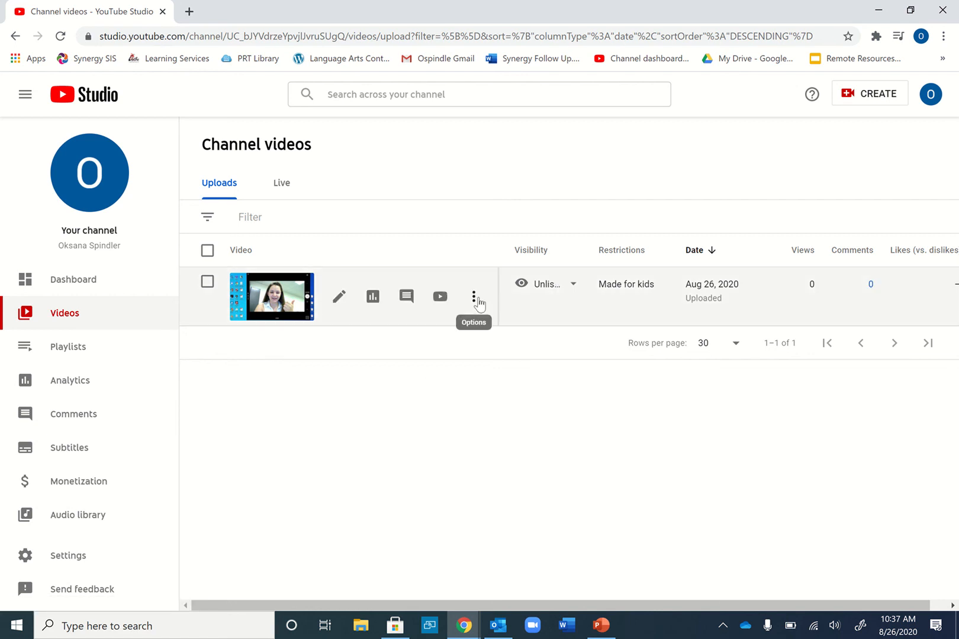
{"action": "left_click", "coordinate": [474, 298]}
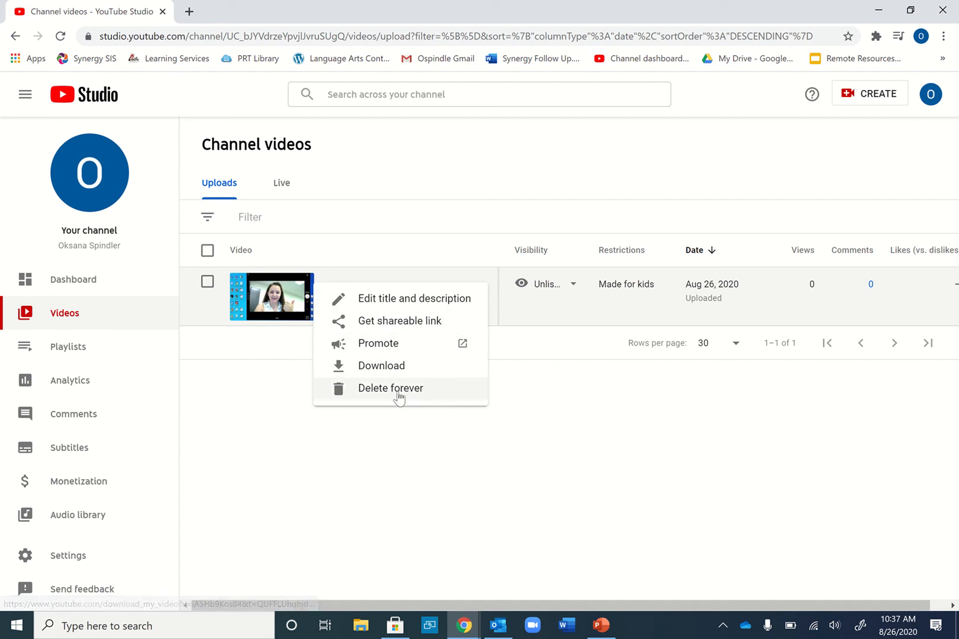
{"action": "left_click", "coordinate": [375, 492]}
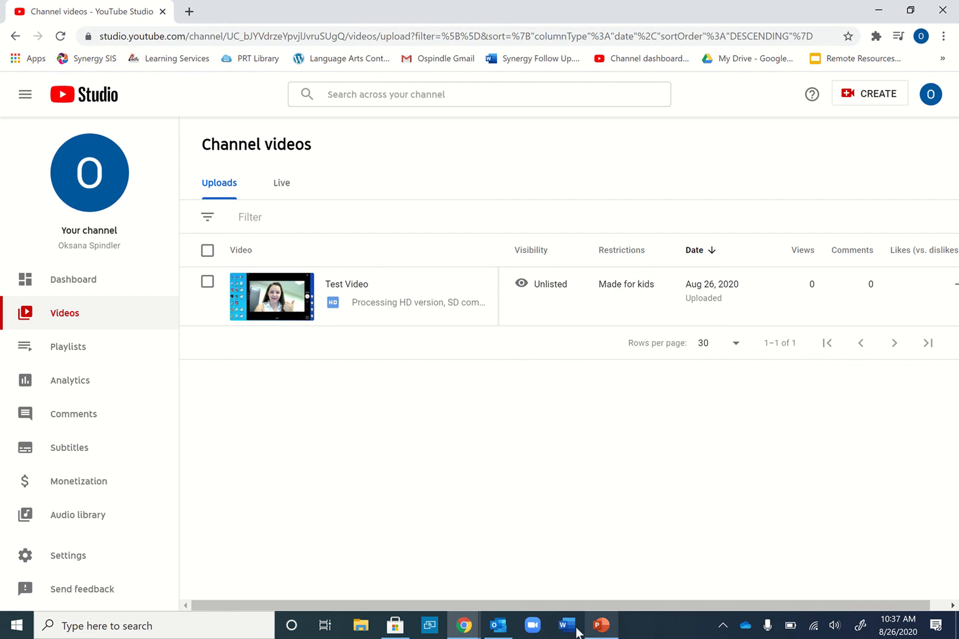
Step: Search Windows for the Camera app, open it to view its video recording screen, and close it
{"action": "left_click", "coordinate": [204, 635]}
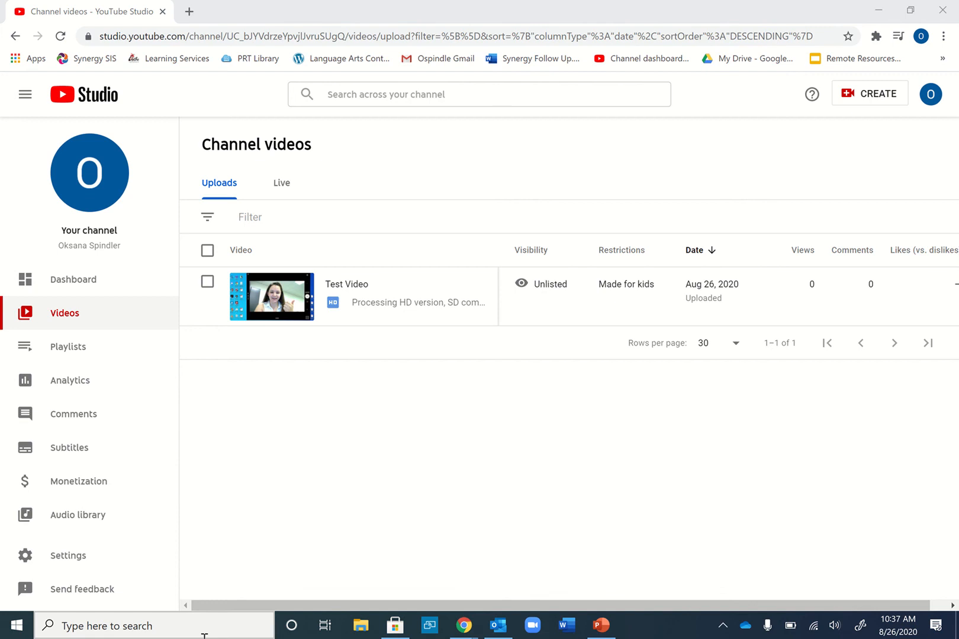
{"action": "type", "text": "Camera"}
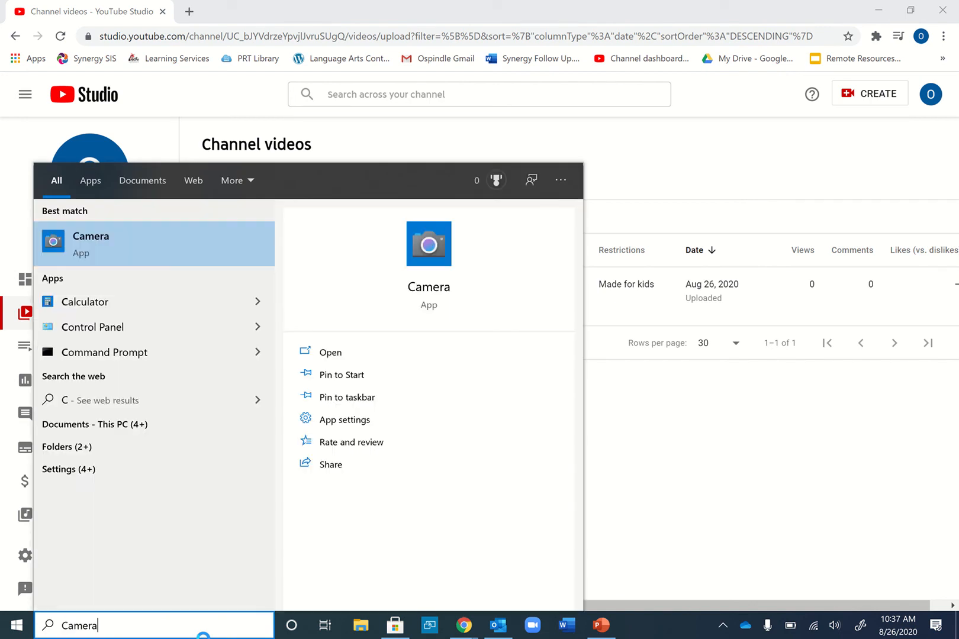
{"action": "key", "text": "Return"}
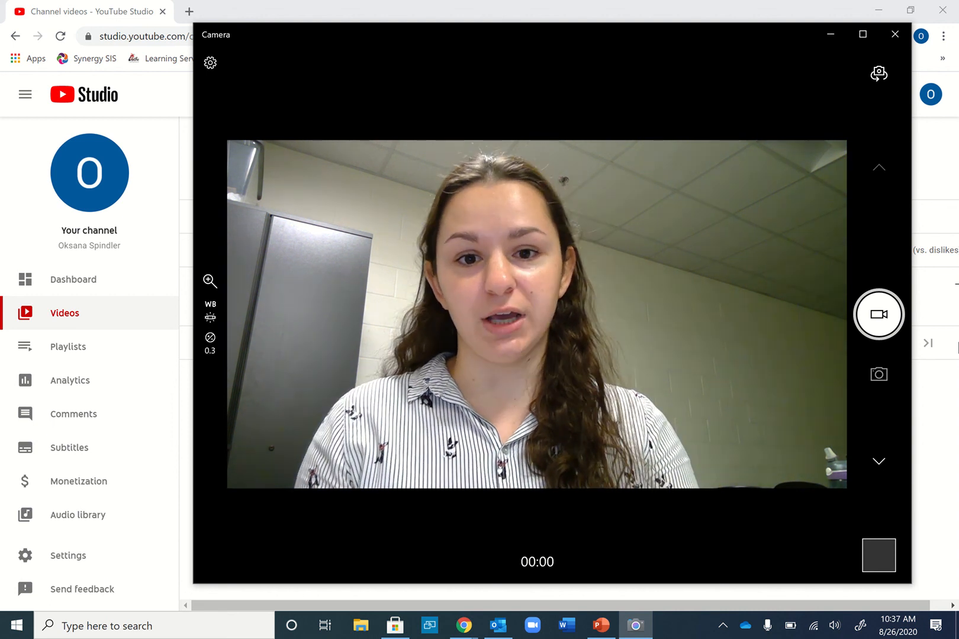
{"action": "left_click", "coordinate": [904, 36]}
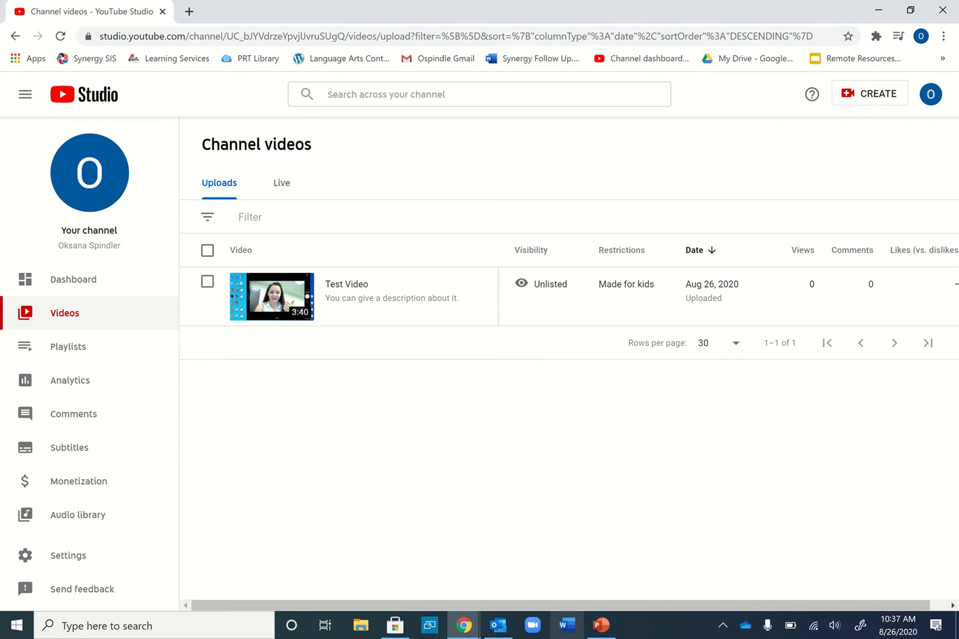
Step: Switch to the PowerPoint presentation and select the first slide
{"action": "left_click", "coordinate": [598, 577]}
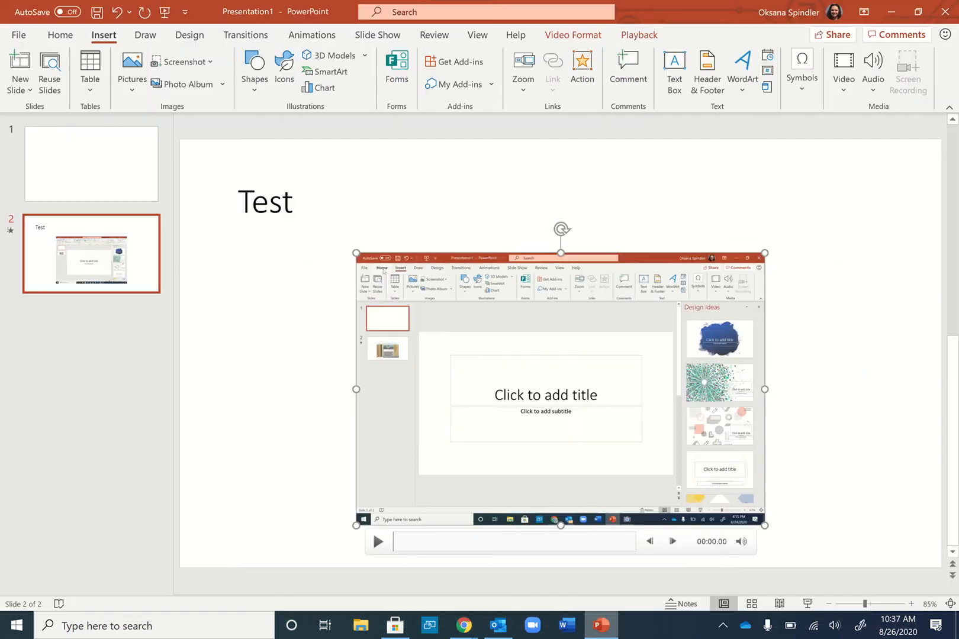
{"action": "left_click", "coordinate": [115, 159]}
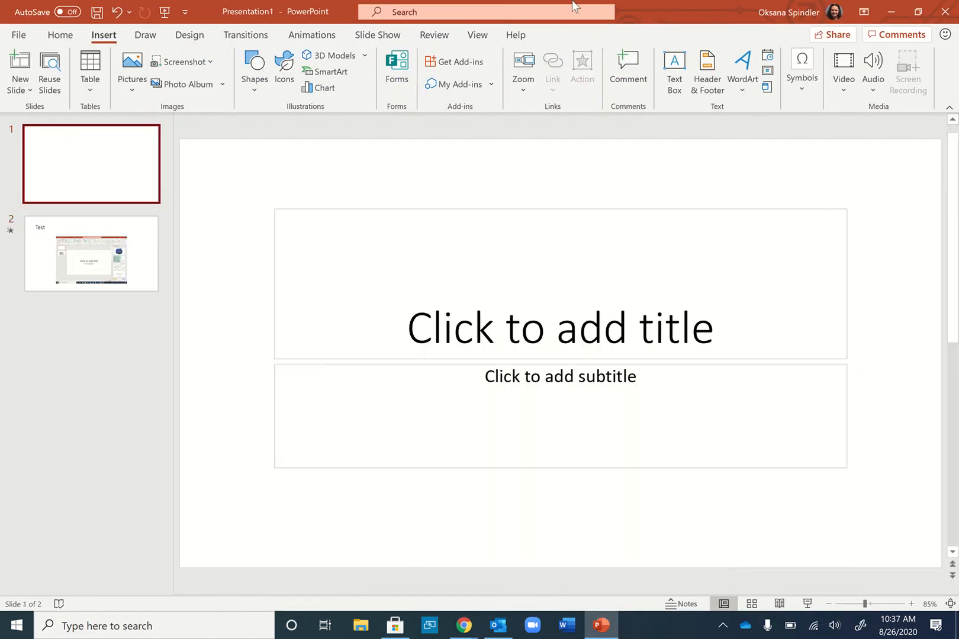
{"action": "mouse_move", "coordinate": [577, 7]}
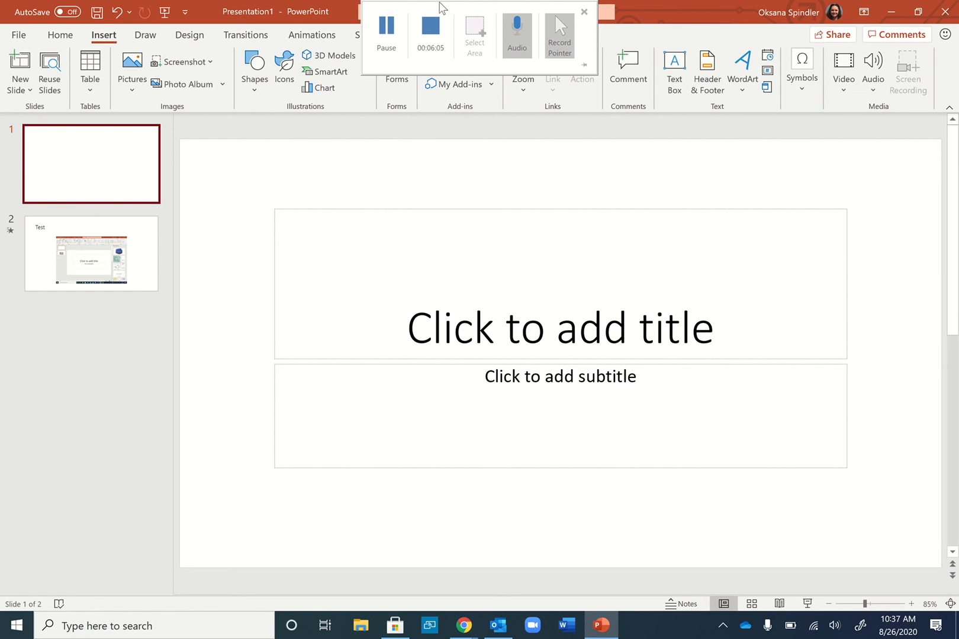